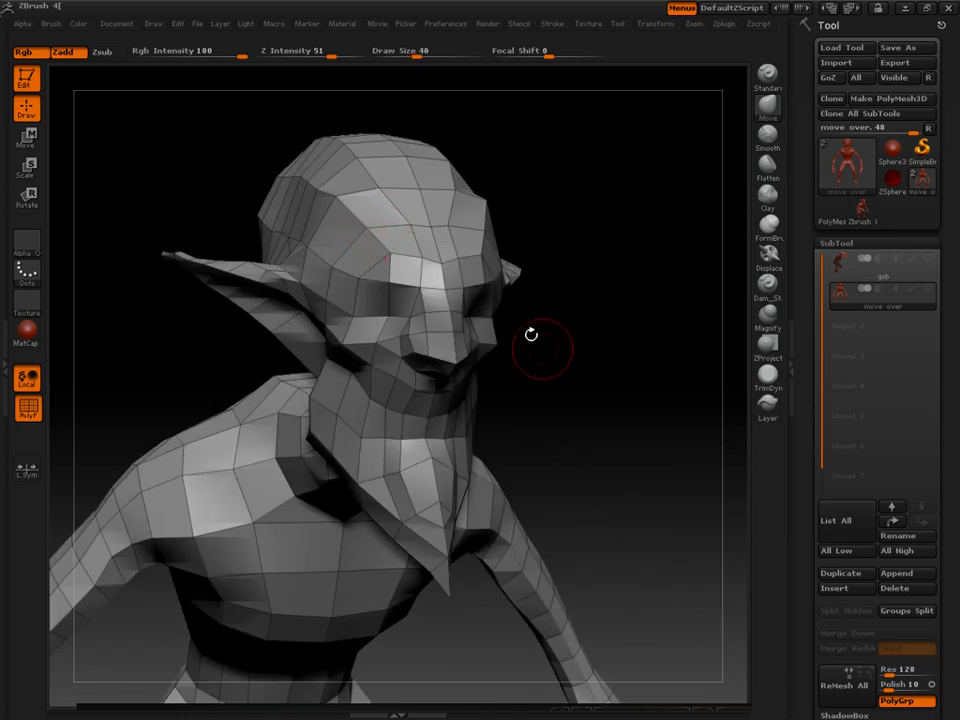
Step: Pull the front of the skull upward into two symmetrical pointed horns with the Move brush at draw size 72
drag(531, 335, 490, 307)
drag(188, 152, 305, 218)
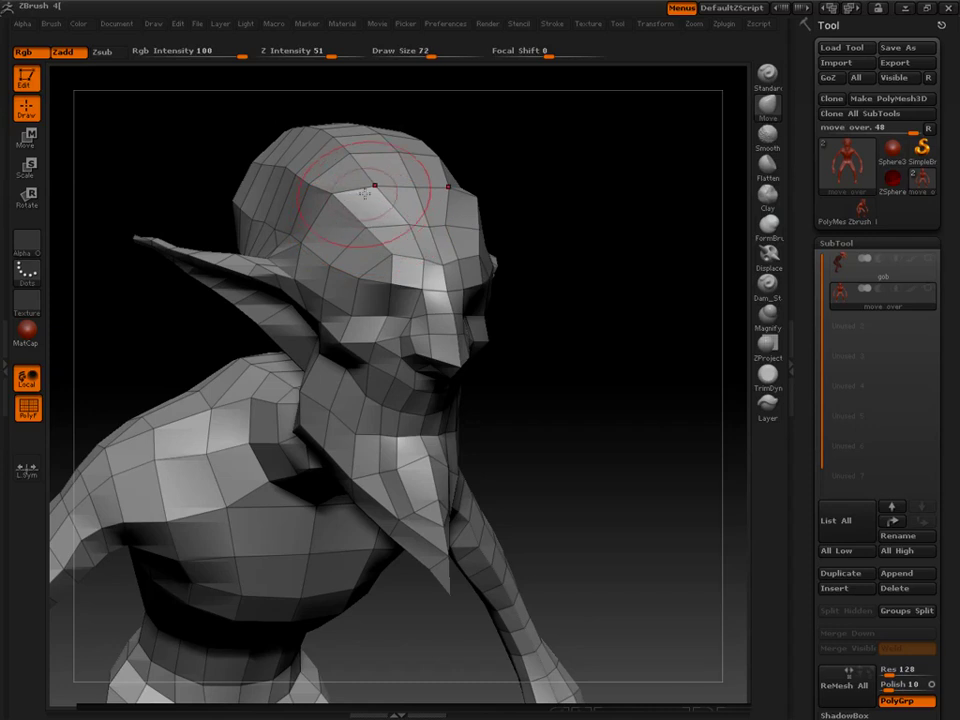
mouse_move(367, 193)
alt+mouse_down()
mouse_move(443, 204)
mouse_move(518, 246)
mouse_move(616, 275)
alt+mouse_up()
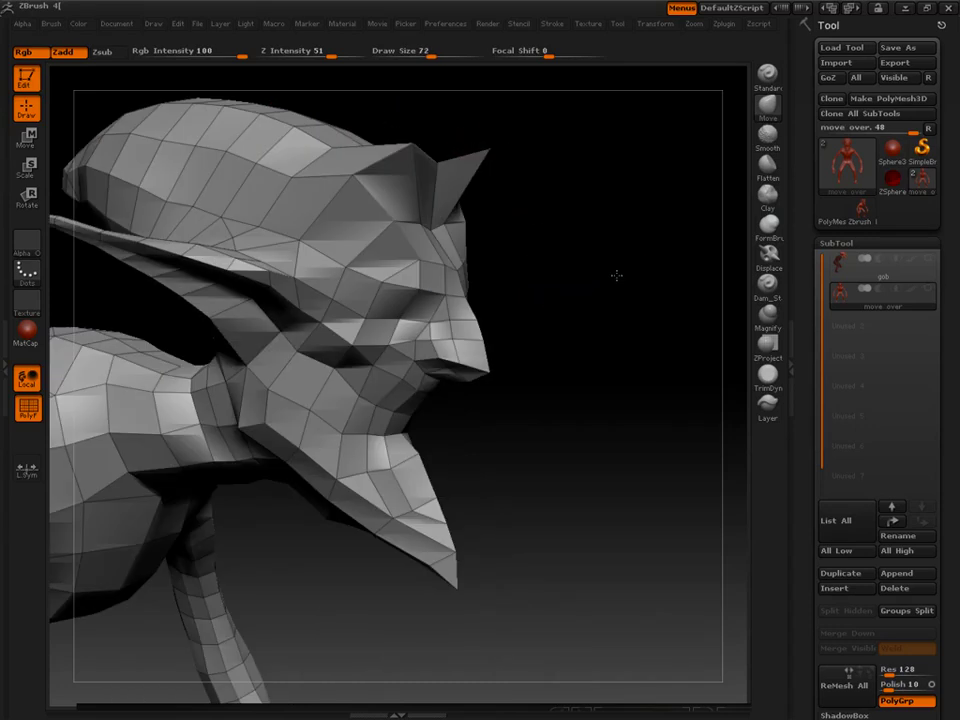
drag(476, 171, 378, 208)
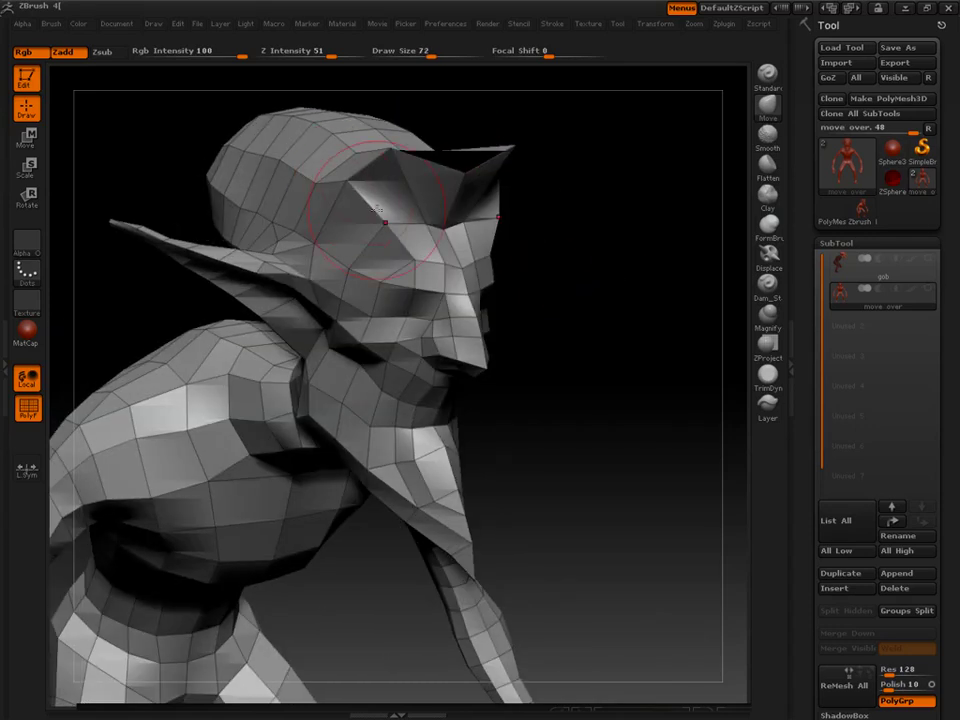
drag(182, 107, 192, 93)
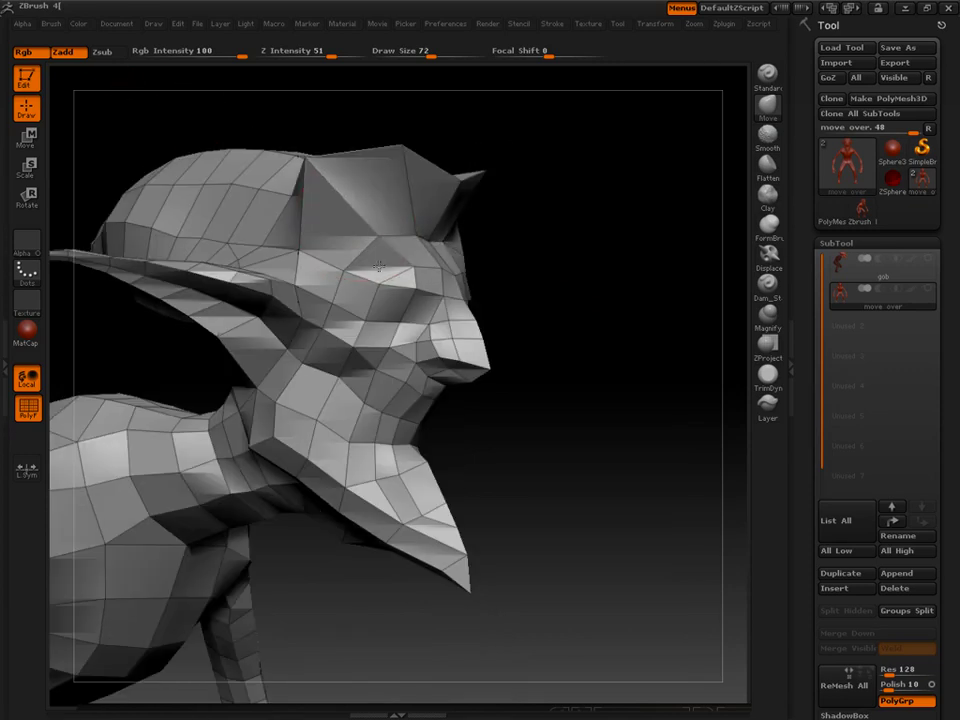
drag(543, 376, 608, 385)
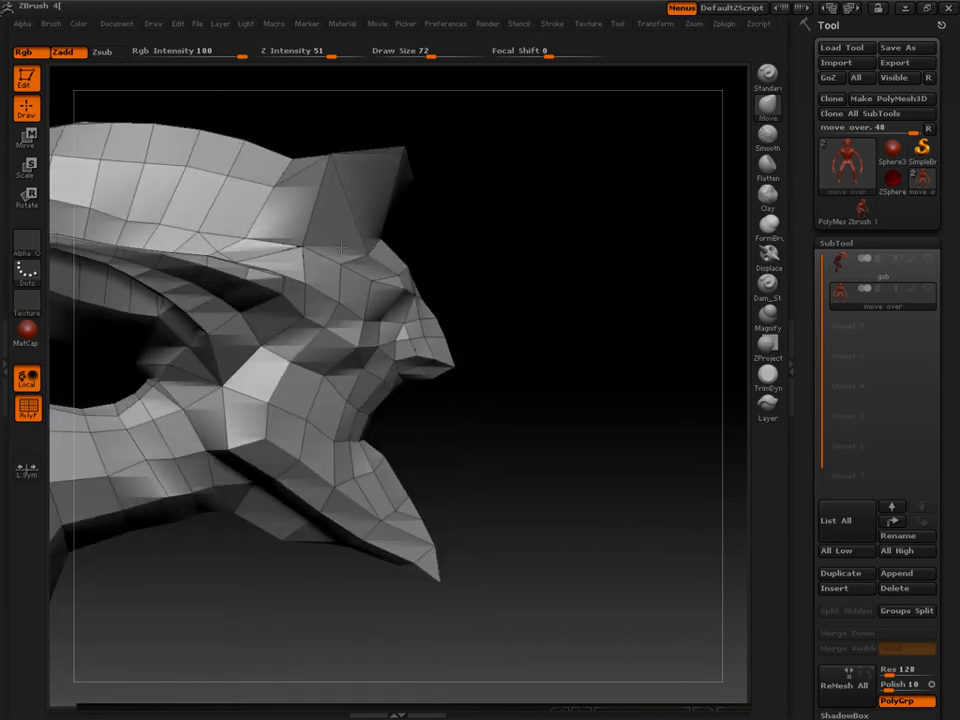
drag(303, 239, 286, 242)
drag(504, 292, 497, 333)
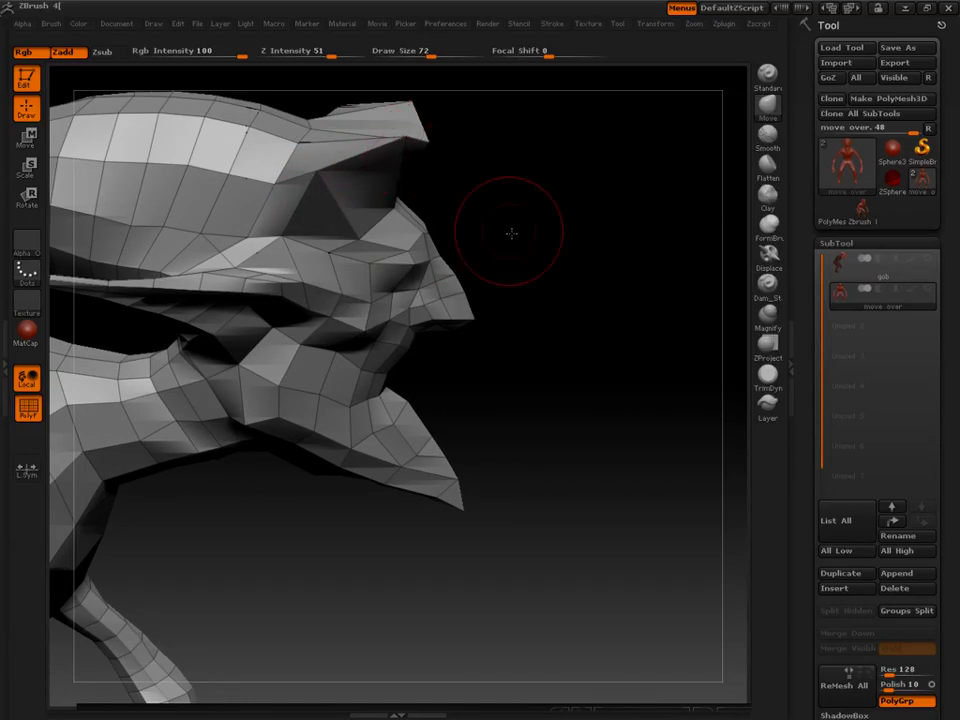
drag(510, 229, 346, 83)
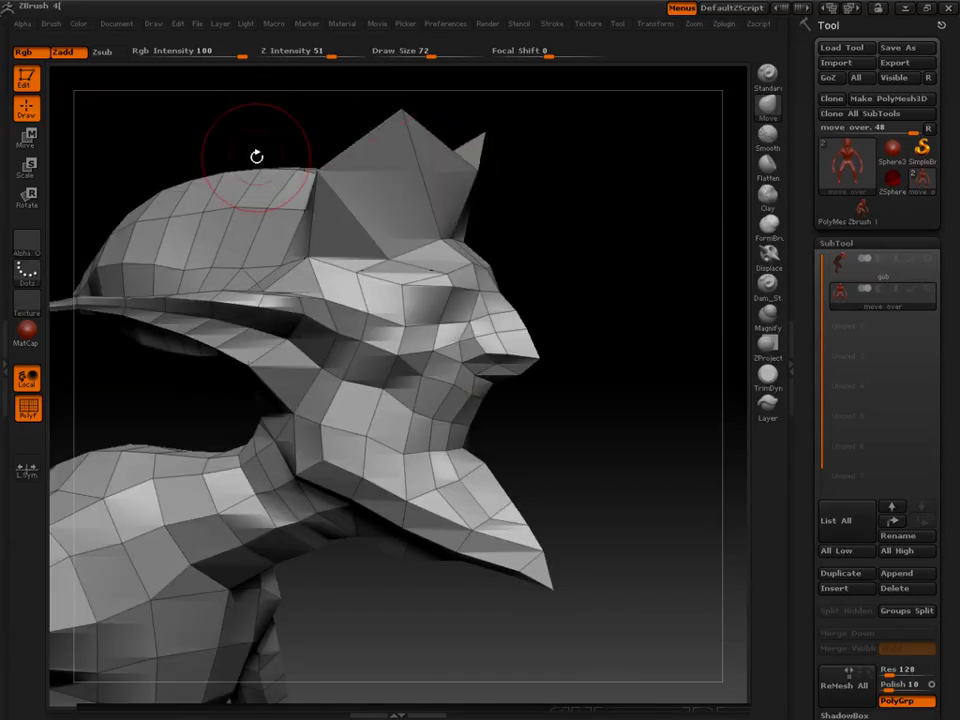
Step: Check the horn shapes at the higher subdivision levels and return to the coarse level
key(d)
key(d)
key(d)
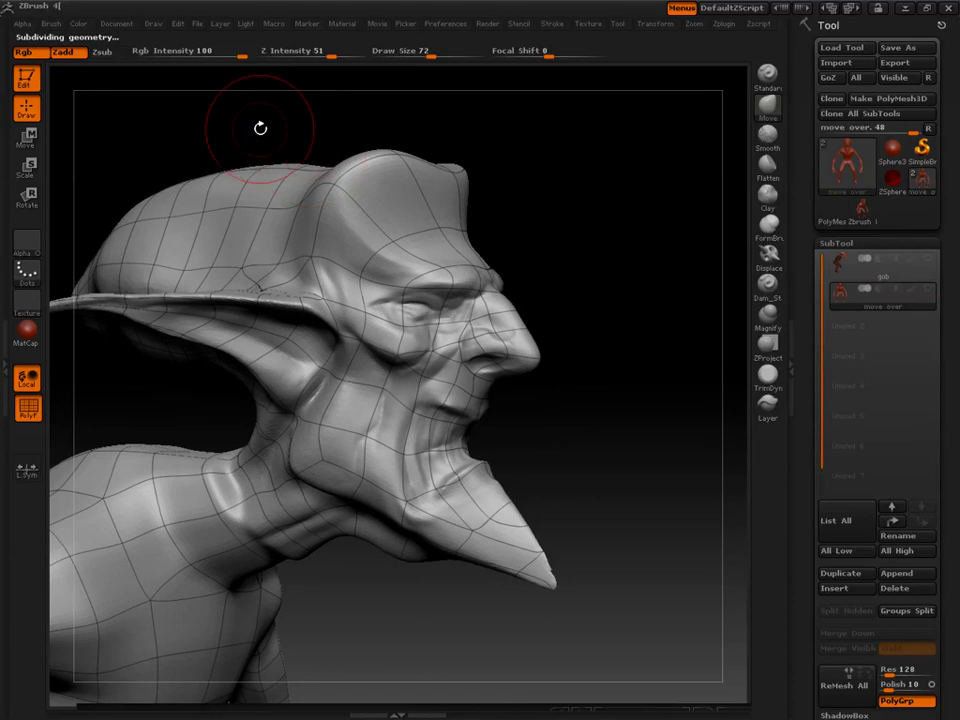
key(shift+d)
key(shift+d)
key(shift+d)
key(shift+d)
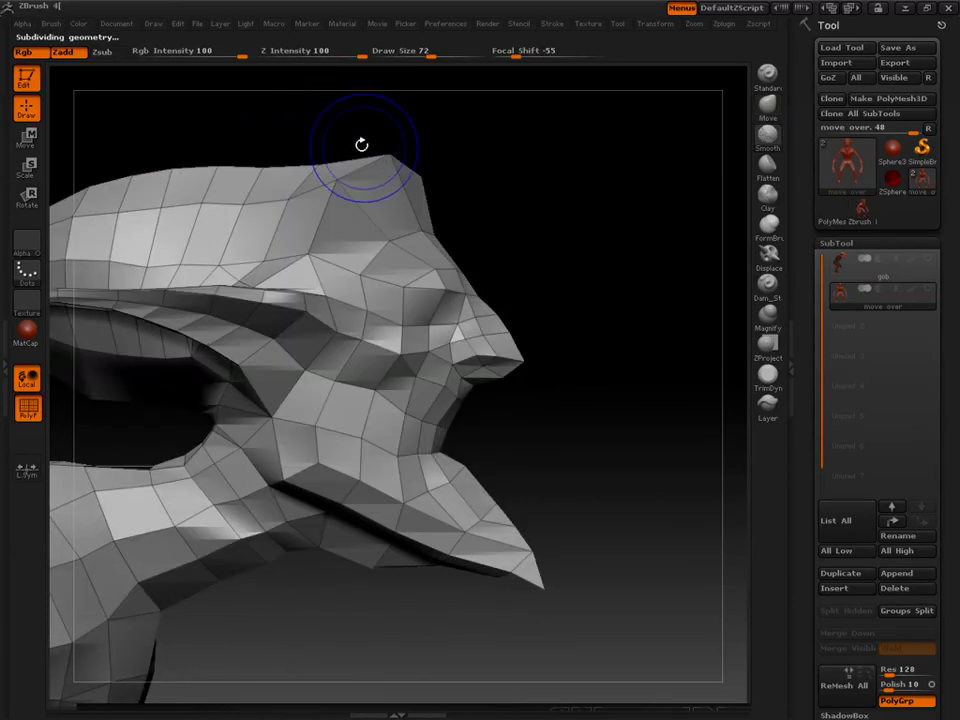
Step: Pull the front and rear points of the horns higher to form tall upright lobes on the coarse mesh
drag(391, 153, 420, 102)
drag(337, 172, 342, 115)
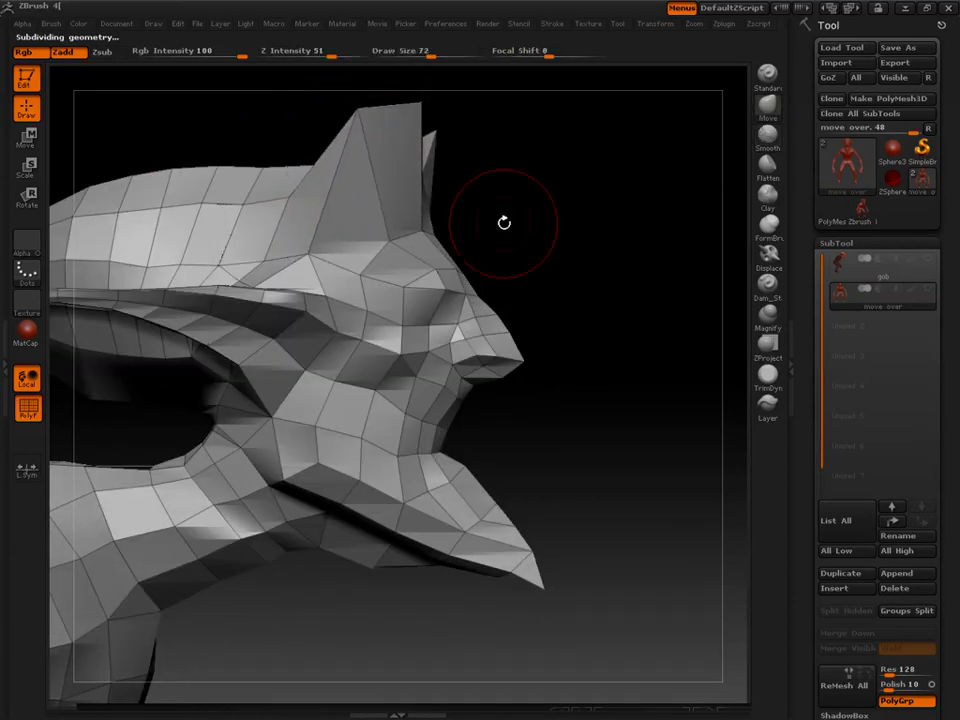
drag(501, 221, 522, 262)
drag(440, 219, 440, 172)
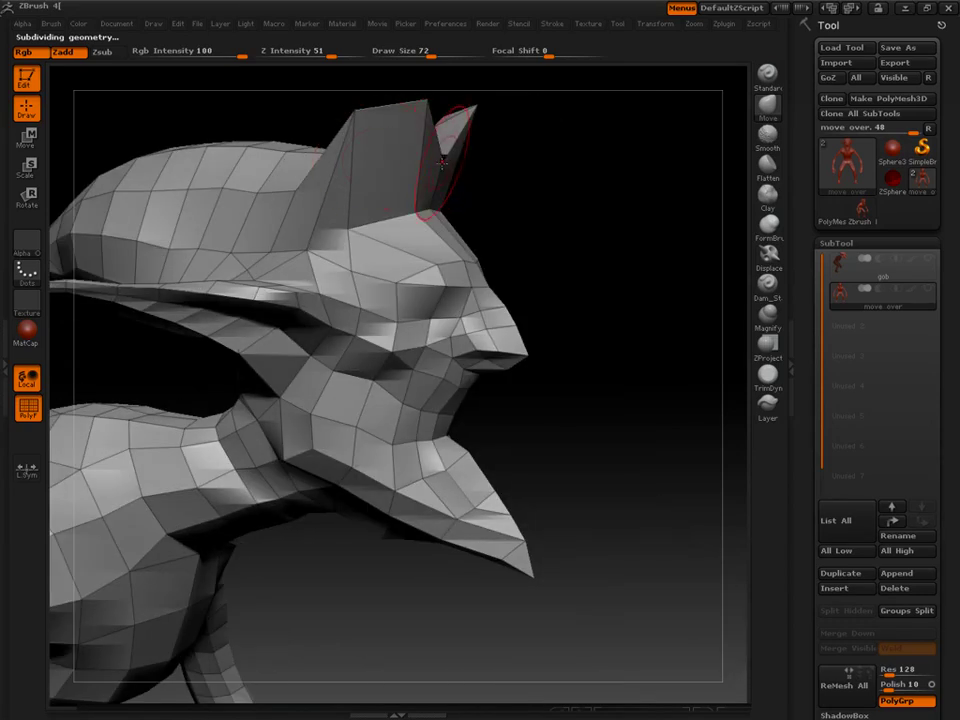
Step: Raise the mesh to a higher subdivision level and reshape the horn lobes with the Move brush at draw size 120
key(ctrl+d)
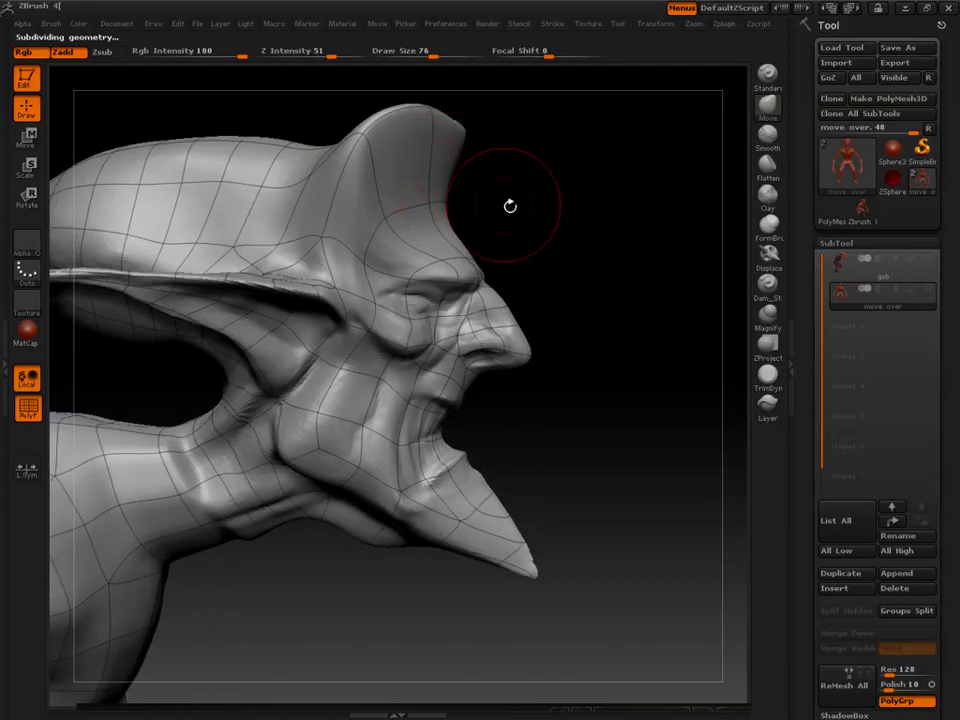
alt+drag(560, 224, 600, 354)
key(bracketright)
key(bracketright)
key(bracketright)
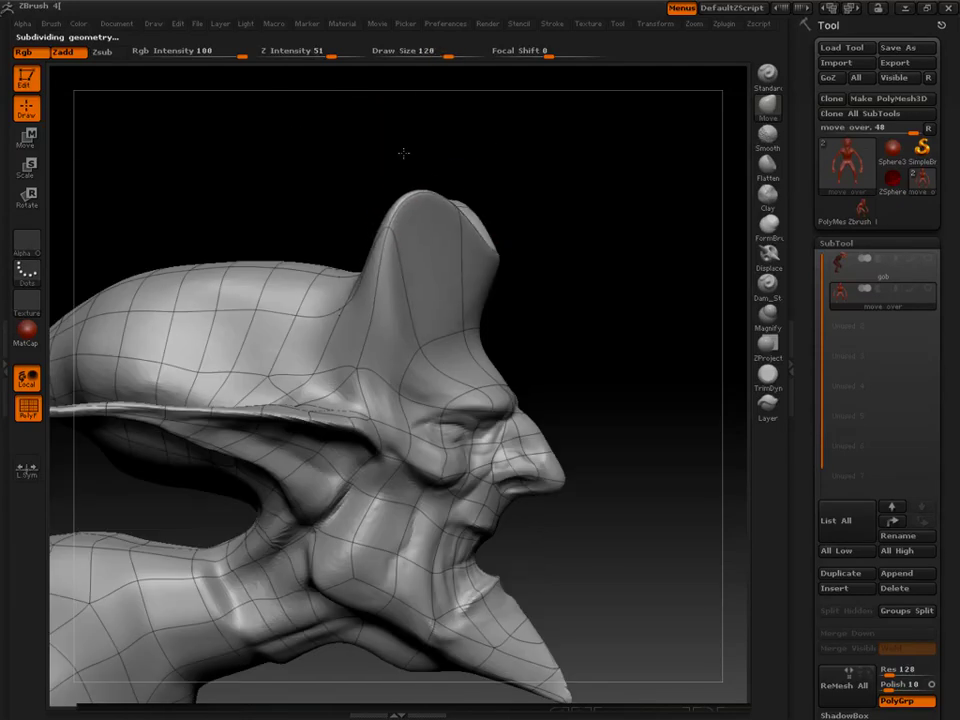
drag(482, 167, 437, 252)
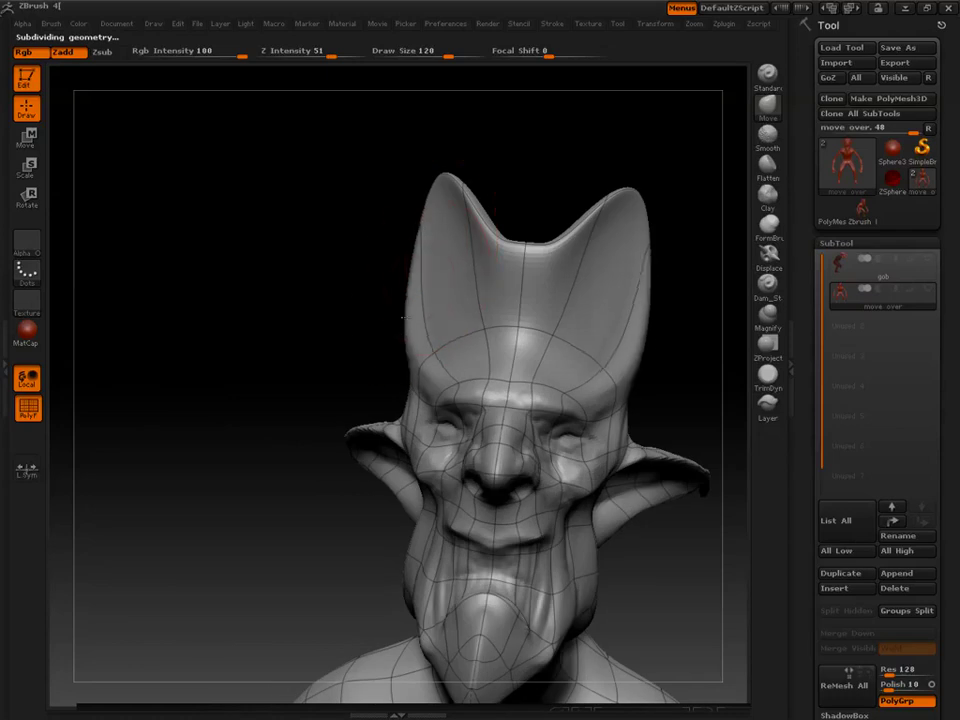
mouse_move(375, 364)
mouse_down()
mouse_move(354, 279)
mouse_move(428, 260)
mouse_up()
Step: Push hollow sockets into the front faces of the horn lobes and form rounded bulges inside them with a smaller Move brush
key(bracketleft)
key(bracketleft)
key(bracketleft)
key(bracketleft)
key(bracketleft)
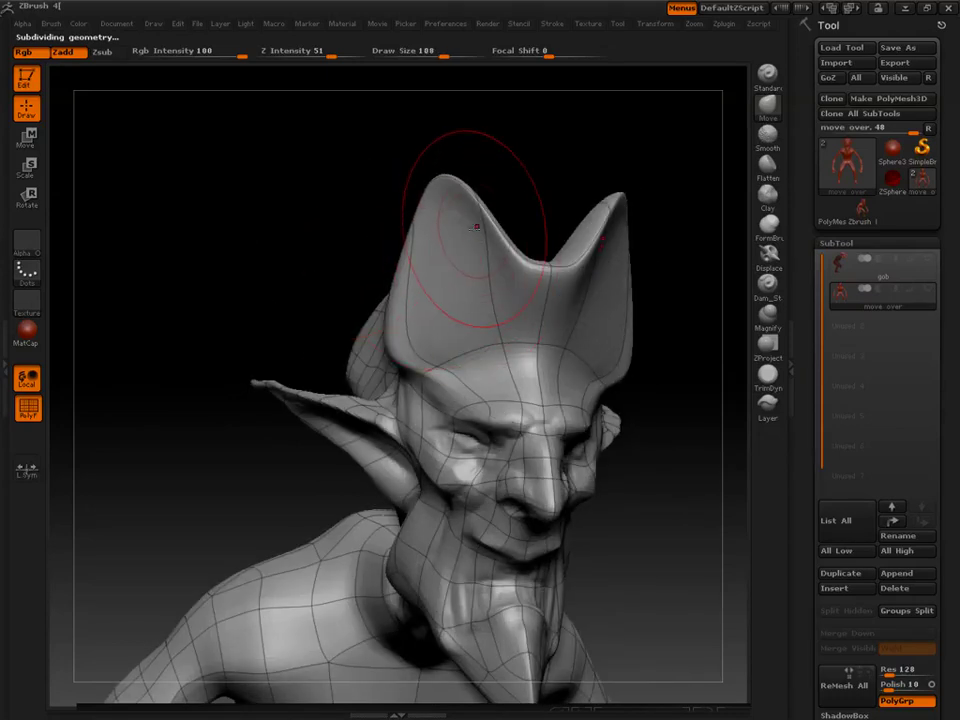
mouse_move(500, 258)
mouse_down()
mouse_move(512, 296)
mouse_move(549, 318)
mouse_up()
mouse_move(460, 248)
shift+mouse_down()
mouse_move(498, 272)
mouse_move(468, 187)
shift+mouse_up()
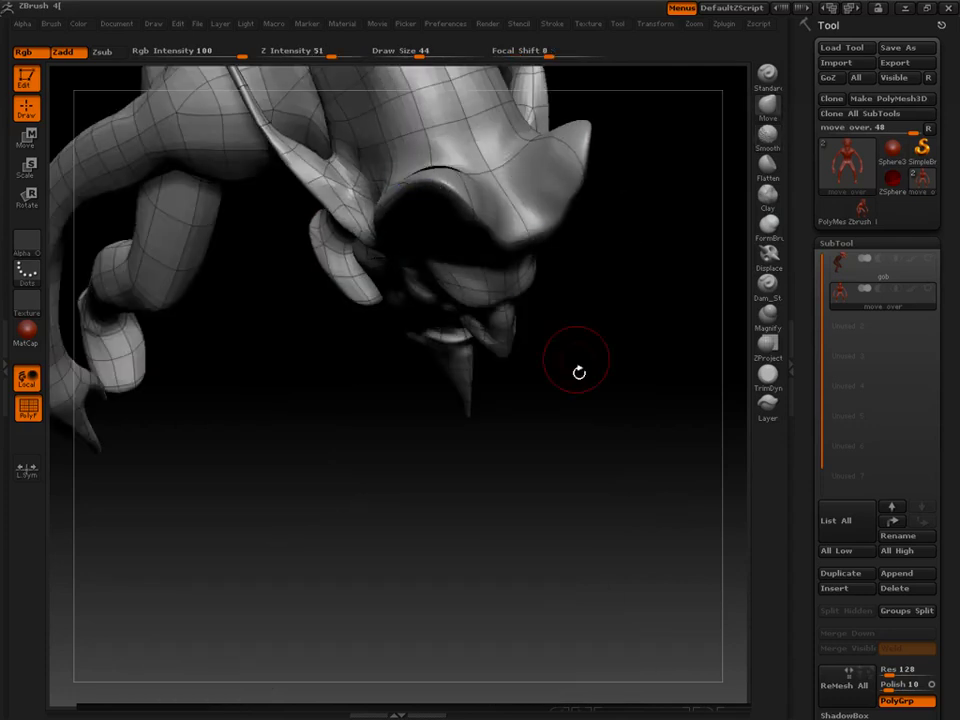
drag(579, 371, 572, 295)
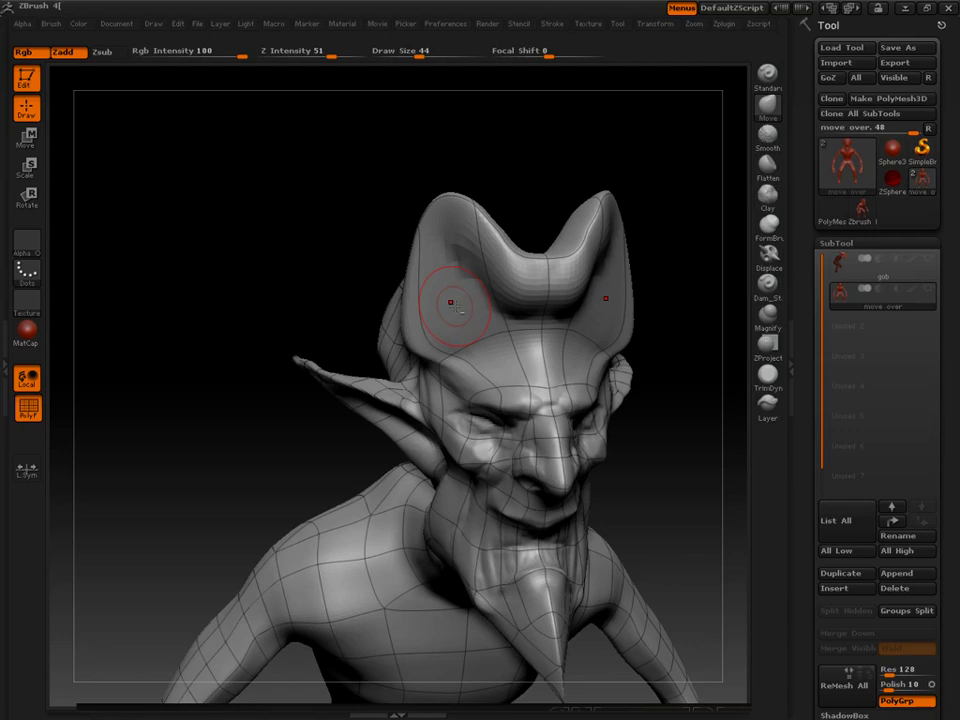
mouse_move(354, 216)
mouse_down()
mouse_move(429, 269)
mouse_move(452, 313)
mouse_move(530, 338)
mouse_move(466, 366)
mouse_up()
key(])
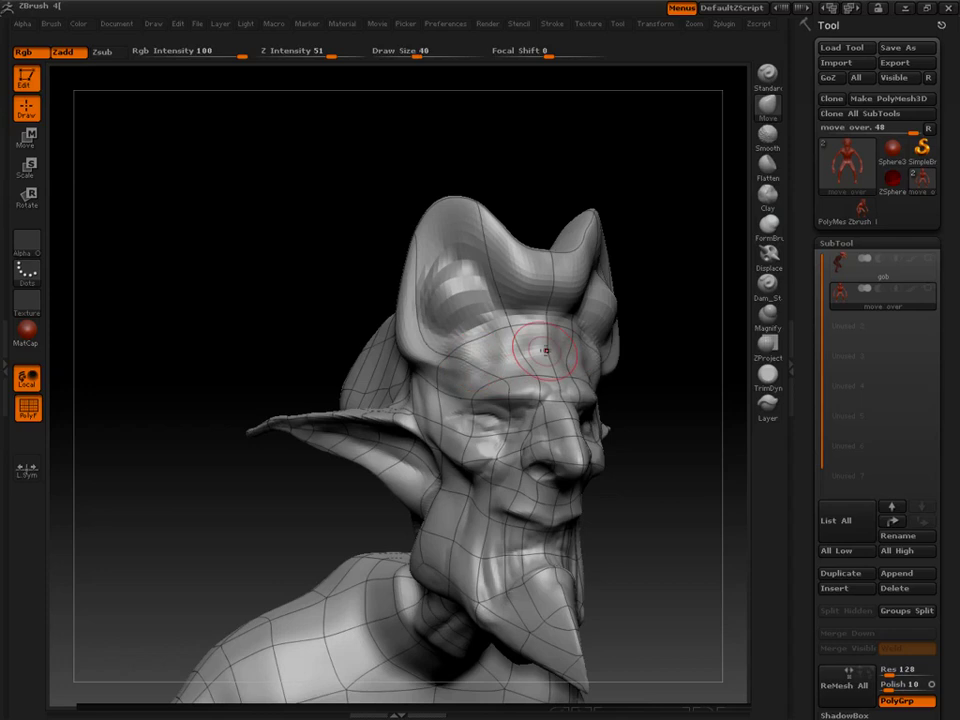
Step: Pull the centre of the forehead out into a protruding nose with rounded nostril bumps on its sides
mouse_move(545, 351)
mouse_down()
mouse_move(621, 373)
mouse_move(658, 411)
mouse_up()
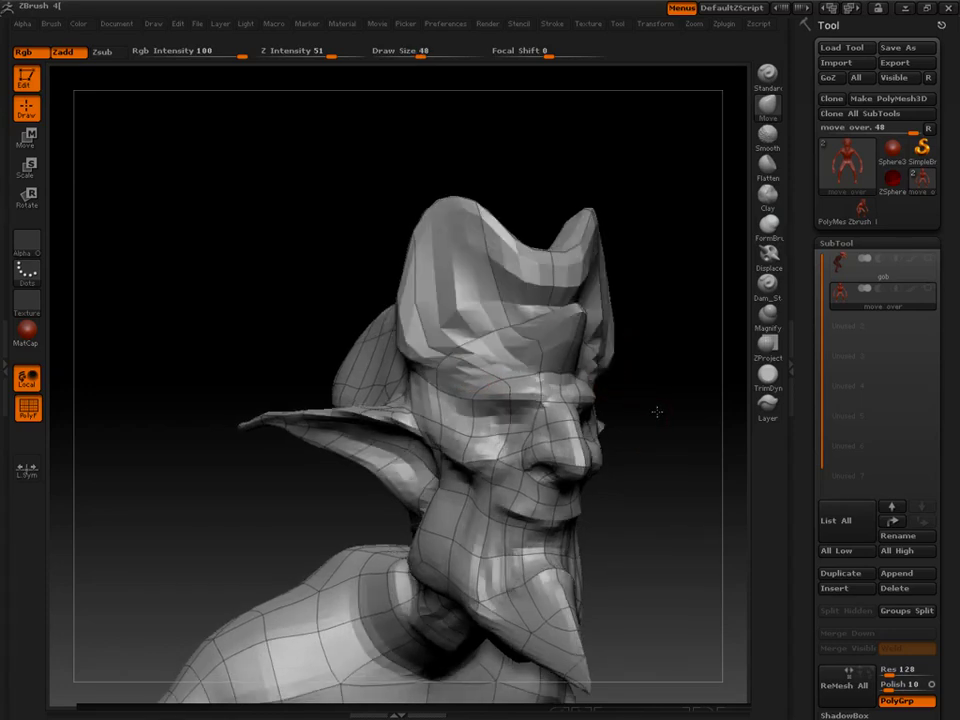
key([)
drag(521, 348, 502, 347)
drag(308, 248, 372, 204)
shift+drag(497, 347, 512, 348)
mouse_move(310, 250)
mouse_down()
mouse_move(264, 212)
mouse_move(302, 232)
mouse_up()
mouse_move(330, 170)
mouse_down()
mouse_move(300, 146)
mouse_move(401, 208)
mouse_up()
Step: Smooth the ridge between the two horn lobes down to the forehead nose
shift+drag(541, 287, 535, 251)
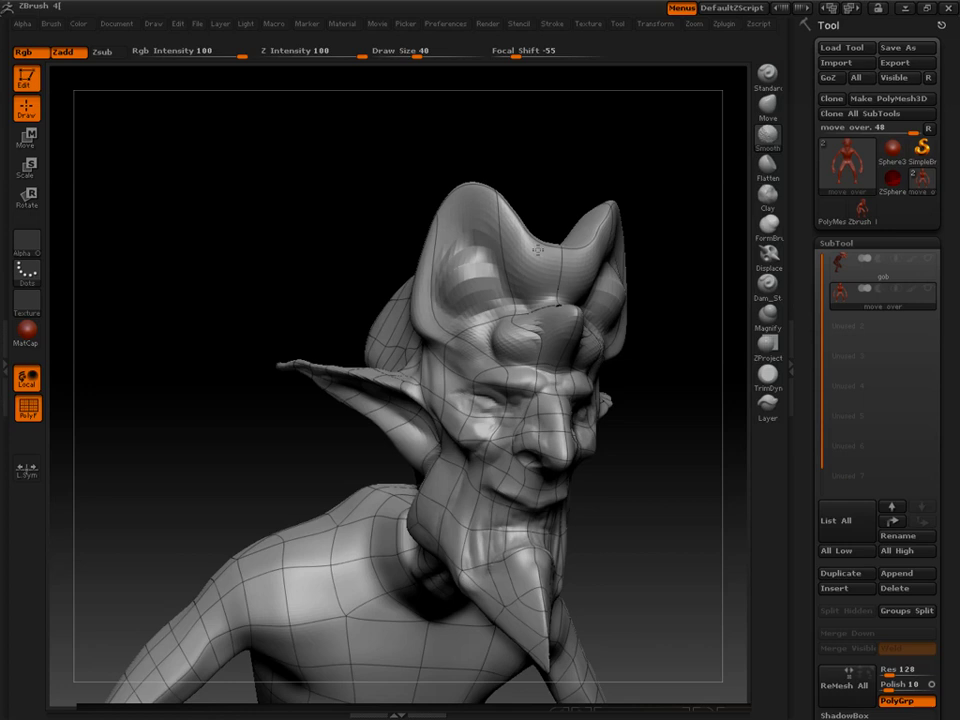
drag(371, 148, 300, 155)
drag(546, 232, 541, 246)
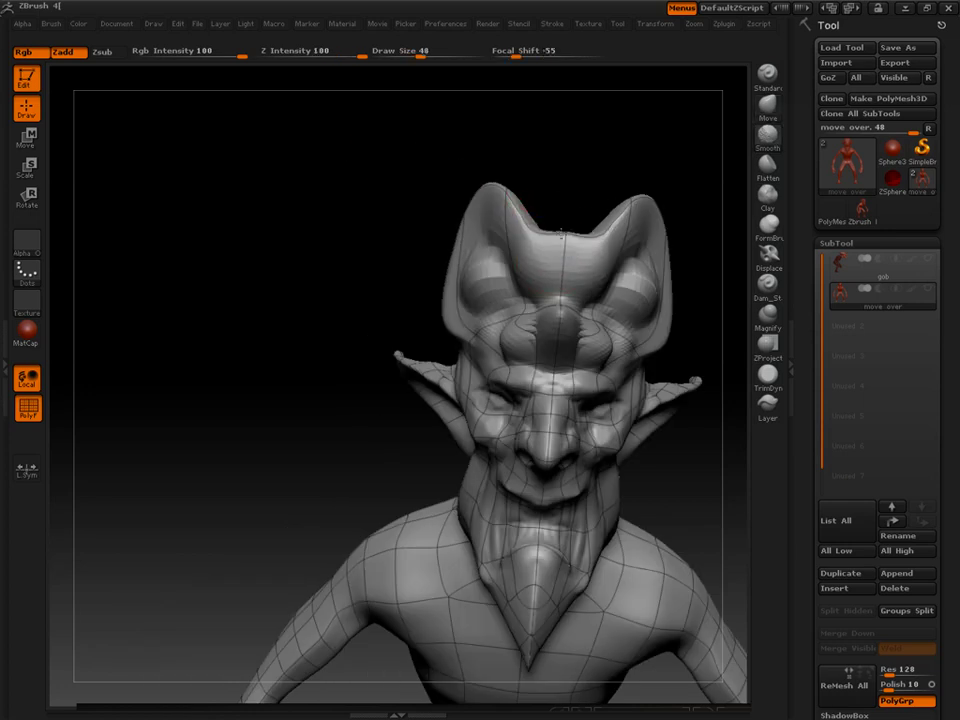
drag(369, 204, 397, 197)
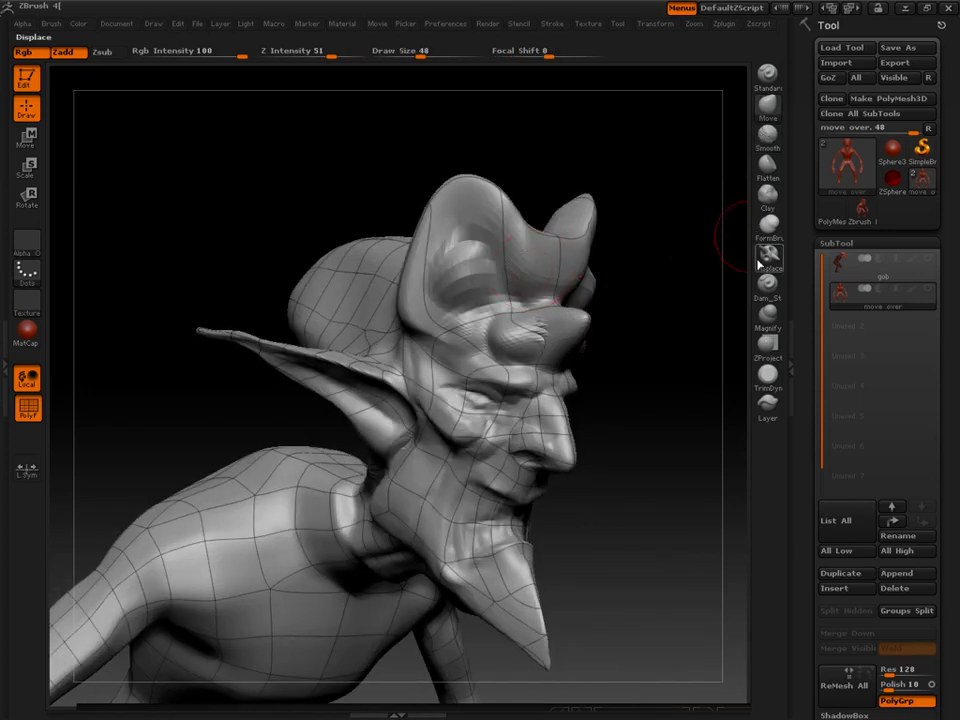
Step: Carve creases around the bulges in the horn sockets with the Dam_Standard brush at draw size 22
click(767, 283)
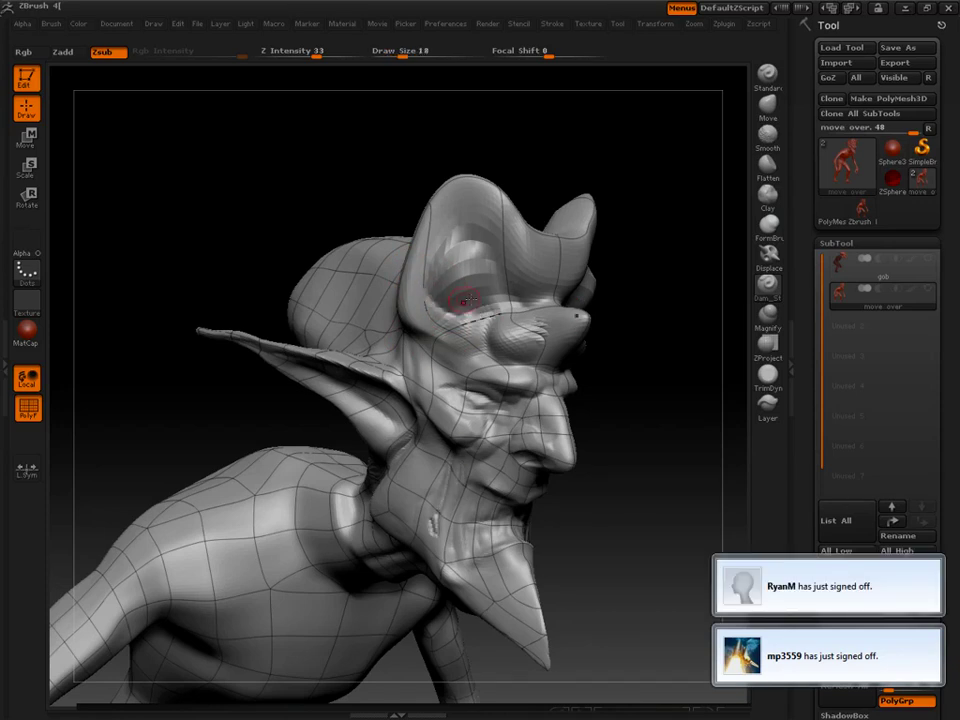
key(])
mouse_move(523, 311)
mouse_down()
mouse_move(478, 320)
mouse_move(426, 292)
mouse_move(496, 253)
mouse_move(420, 285)
mouse_up()
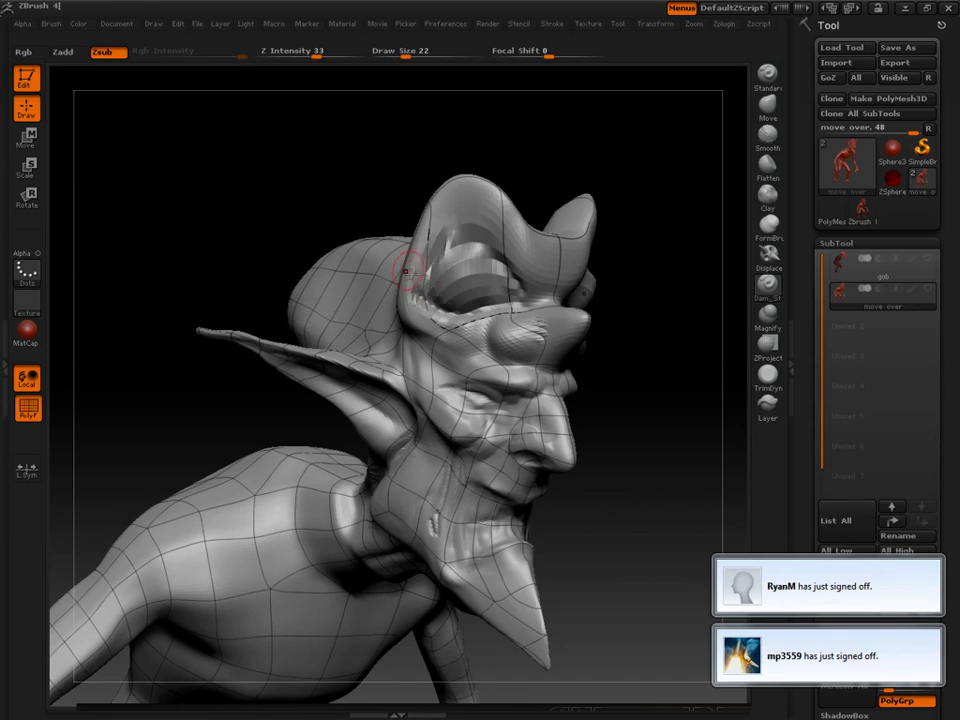
mouse_move(253, 132)
mouse_down()
mouse_move(369, 191)
mouse_move(392, 249)
mouse_up()
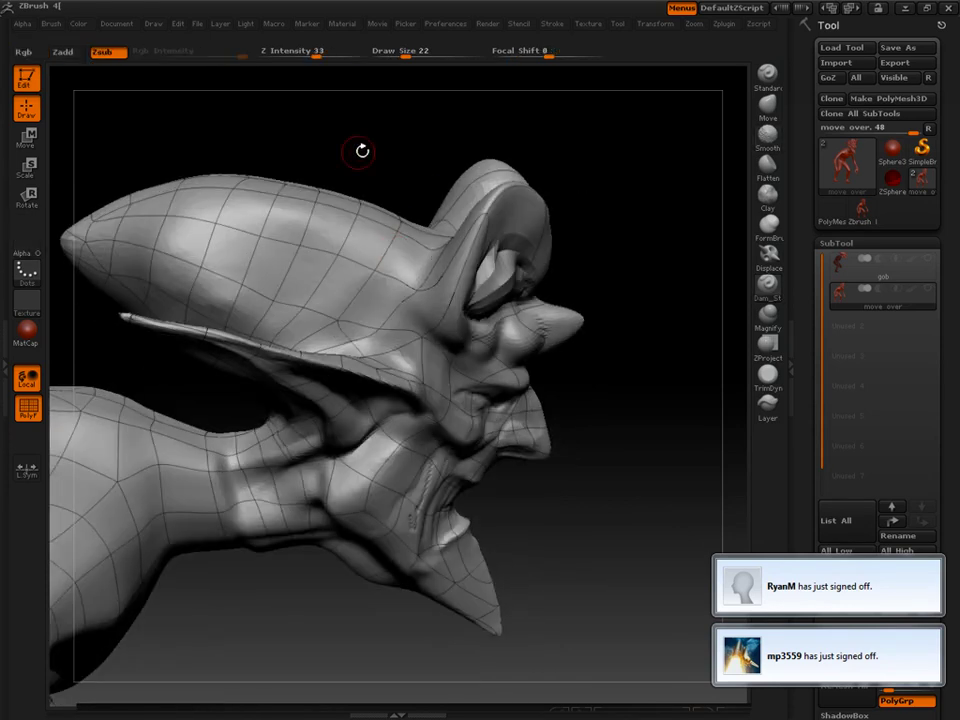
mouse_move(362, 151)
mouse_down()
mouse_move(410, 253)
mouse_move(428, 226)
mouse_move(430, 254)
mouse_move(442, 172)
mouse_move(430, 92)
mouse_up()
mouse_move(616, 323)
mouse_down()
mouse_move(598, 262)
mouse_move(548, 228)
mouse_up()
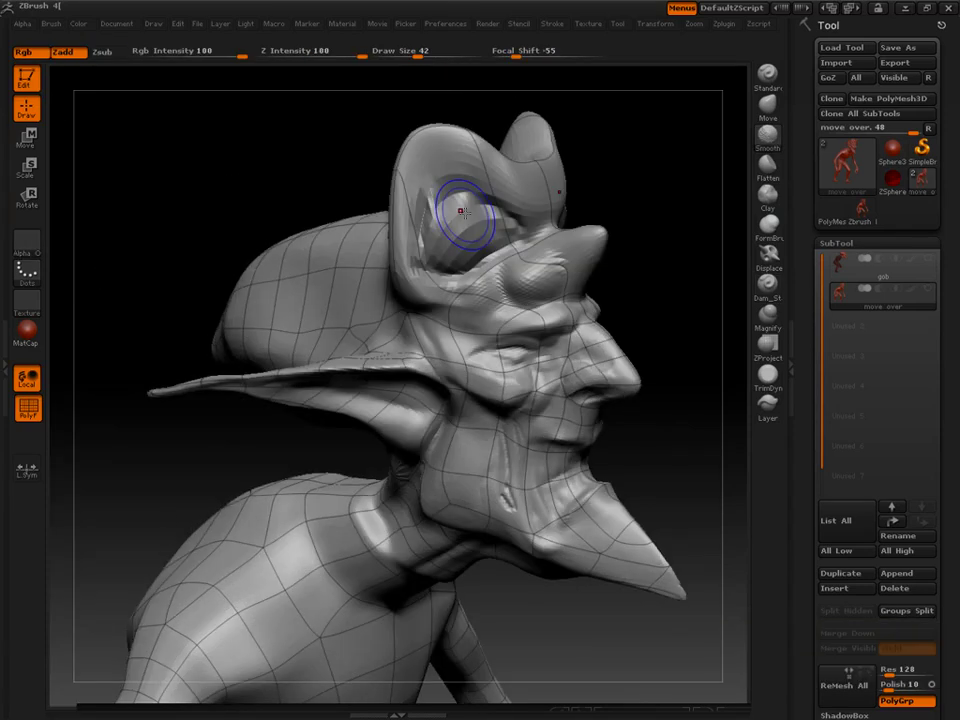
Step: Smooth the bulges inside the horn sockets and carve an eyelid crease across them with Dam_Standard at draw size 26
shift+drag(461, 212, 547, 232)
drag(271, 150, 205, 160)
mouse_move(450, 236)
shift+mouse_down()
mouse_move(472, 230)
mouse_move(434, 234)
mouse_move(501, 240)
shift+mouse_up()
drag(290, 180, 328, 182)
drag(454, 243, 476, 242)
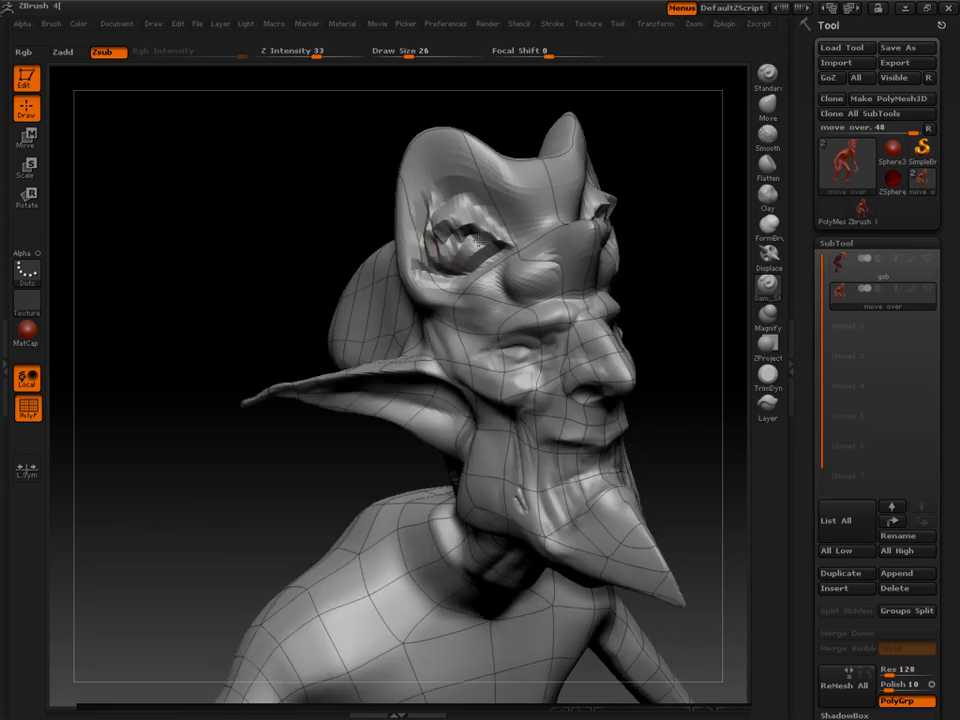
drag(318, 200, 334, 201)
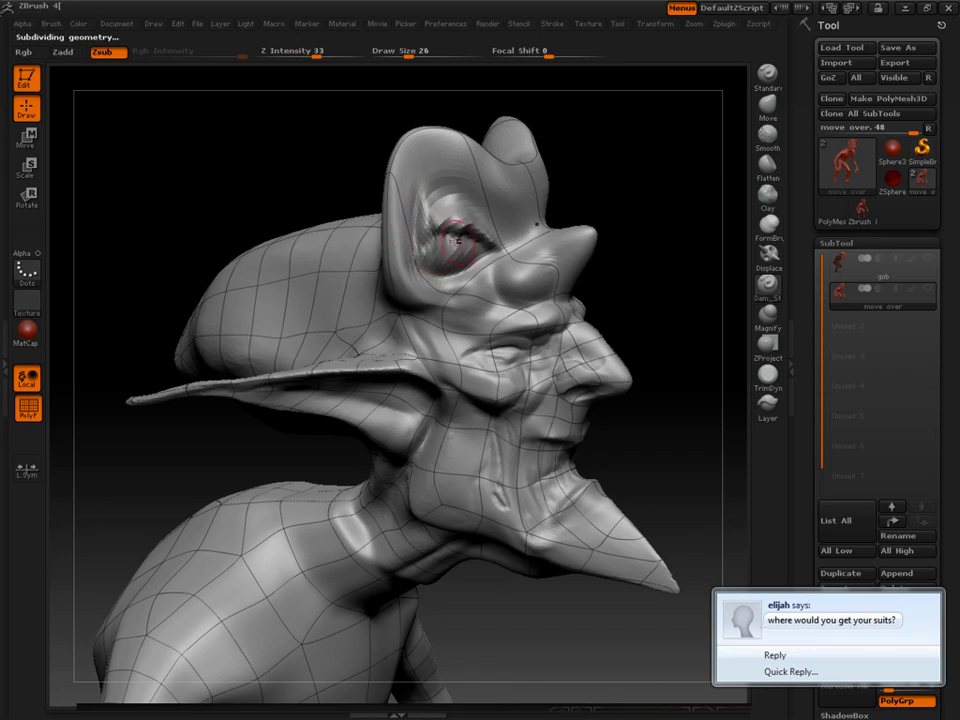
Step: Switch to the instant messenger and answer the contact's question with "NOT ON MY YOUTUBES" followed by the contact's name
click(785, 641)
text(N)
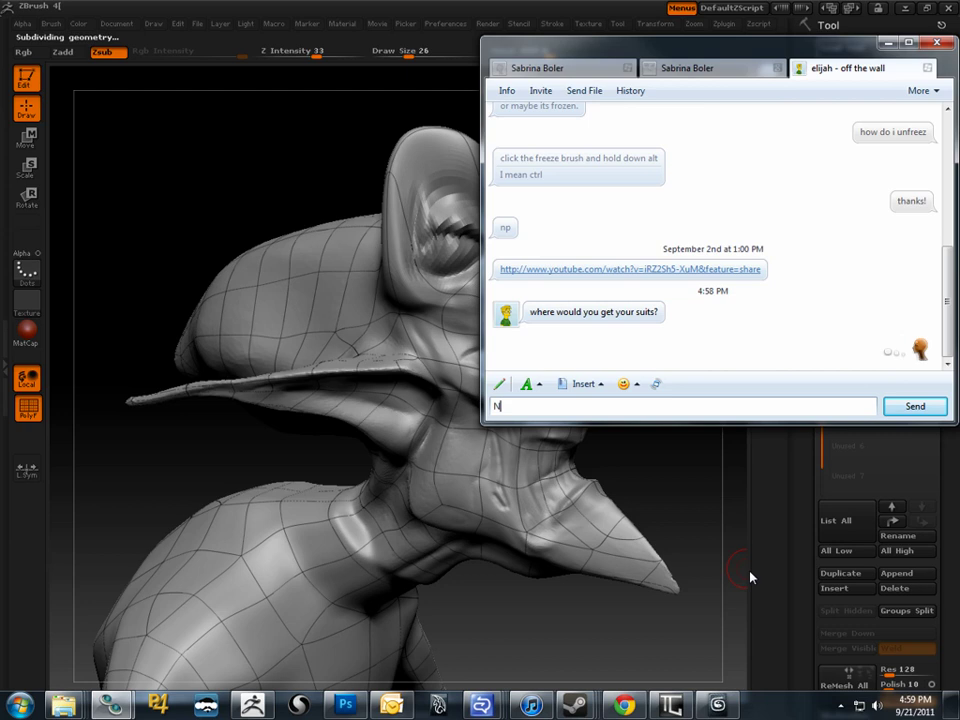
text(ot on)
key(BackSpace)
key(BackSpace)
key(BackSpace)
key(BackSpace)
key(BackSpace)
key(BackSpace)
key(BackSpace)
text(NOT ON MY U)
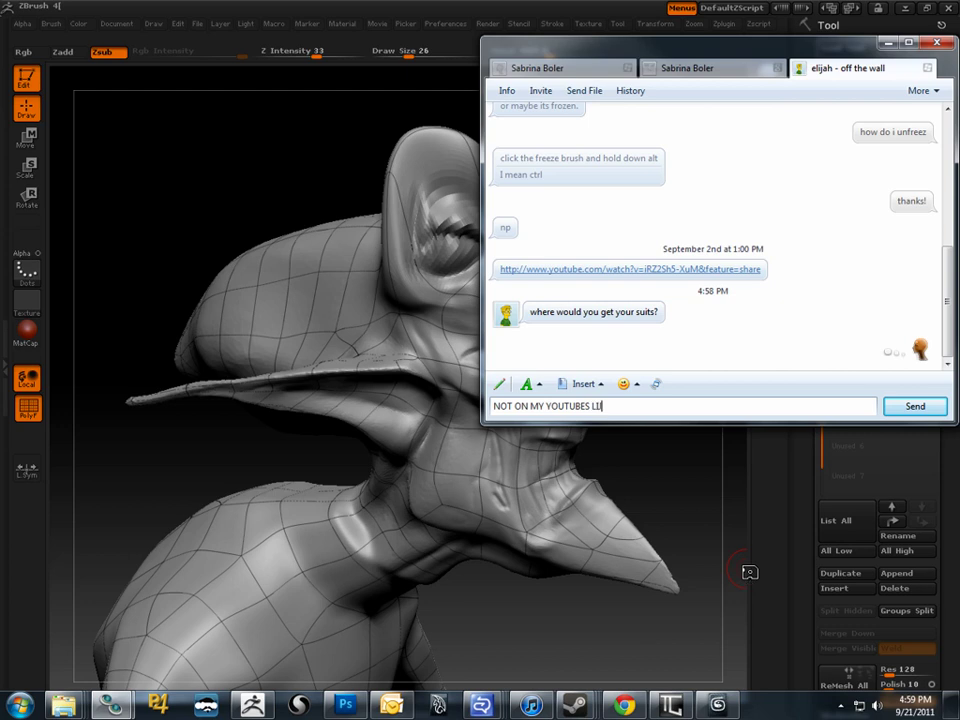
key(Return)
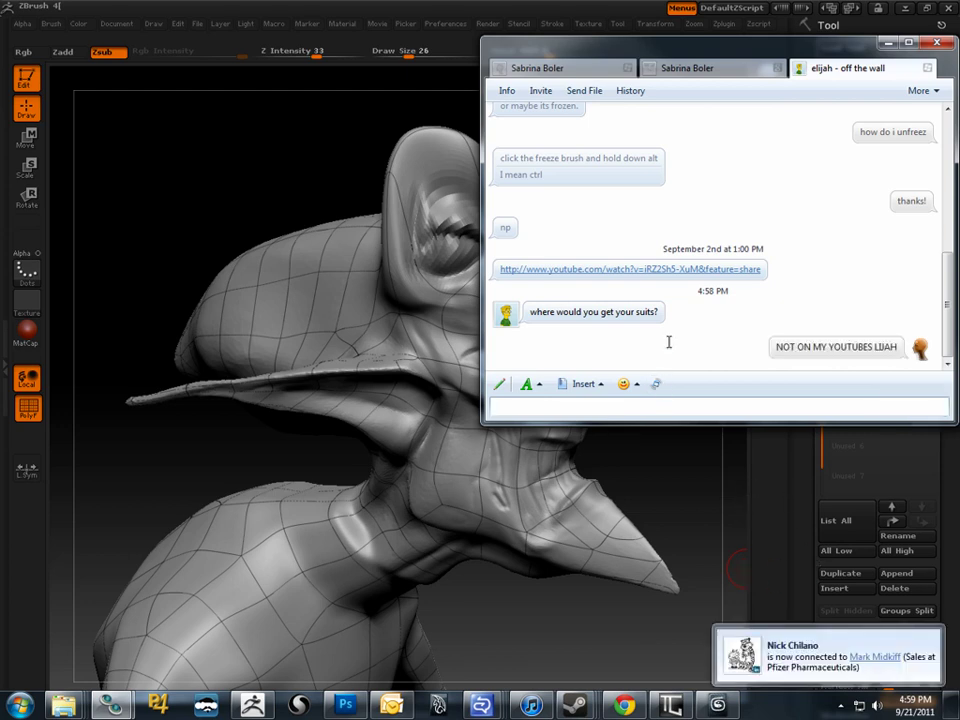
Step: Close the three open chat conversations and return to ZBrush
key(ctrl+w)
key(ctrl+w)
key(ctrl+w)
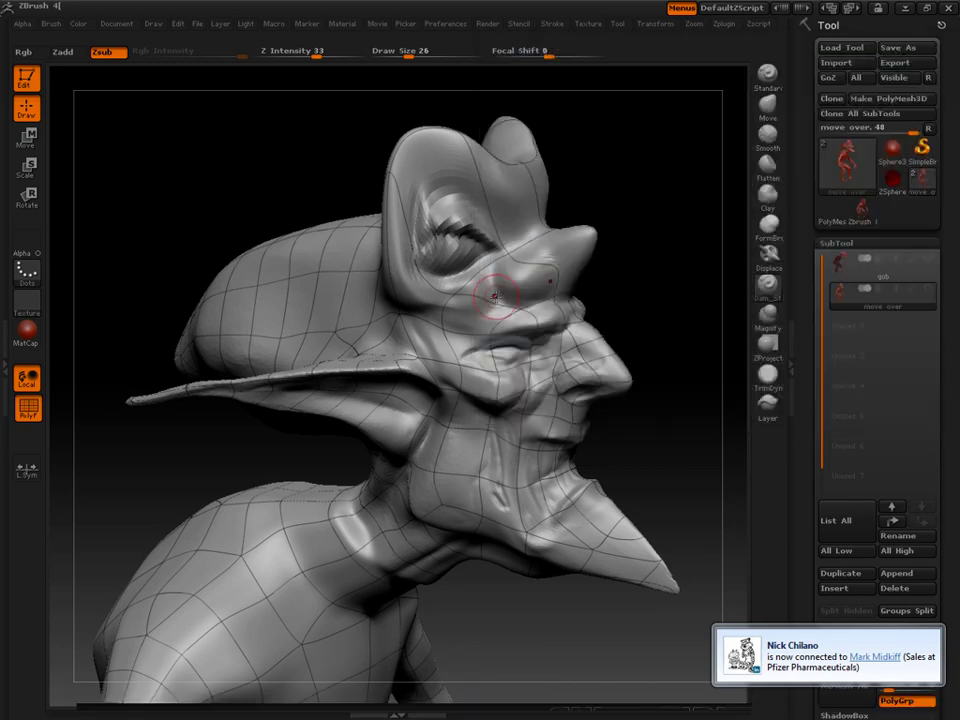
Step: Smooth the carved eyelid creases across the eye bulge inside the horn socket
right_drag(495, 296, 430, 238)
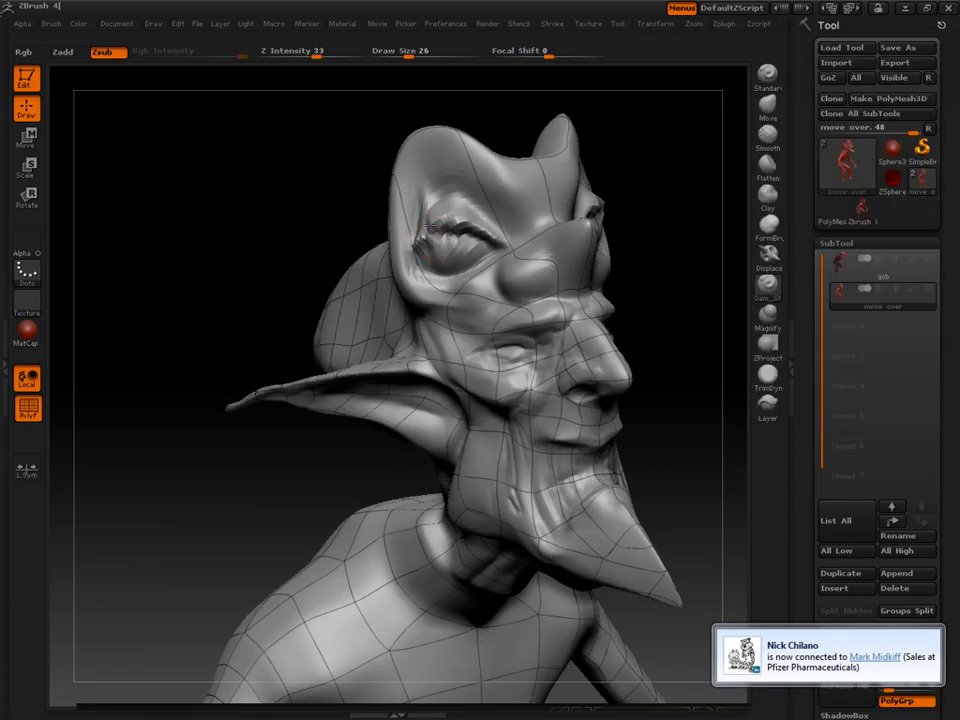
mouse_move(429, 238)
shift+mouse_down()
mouse_move(472, 228)
mouse_move(444, 232)
mouse_move(485, 237)
shift+mouse_up()
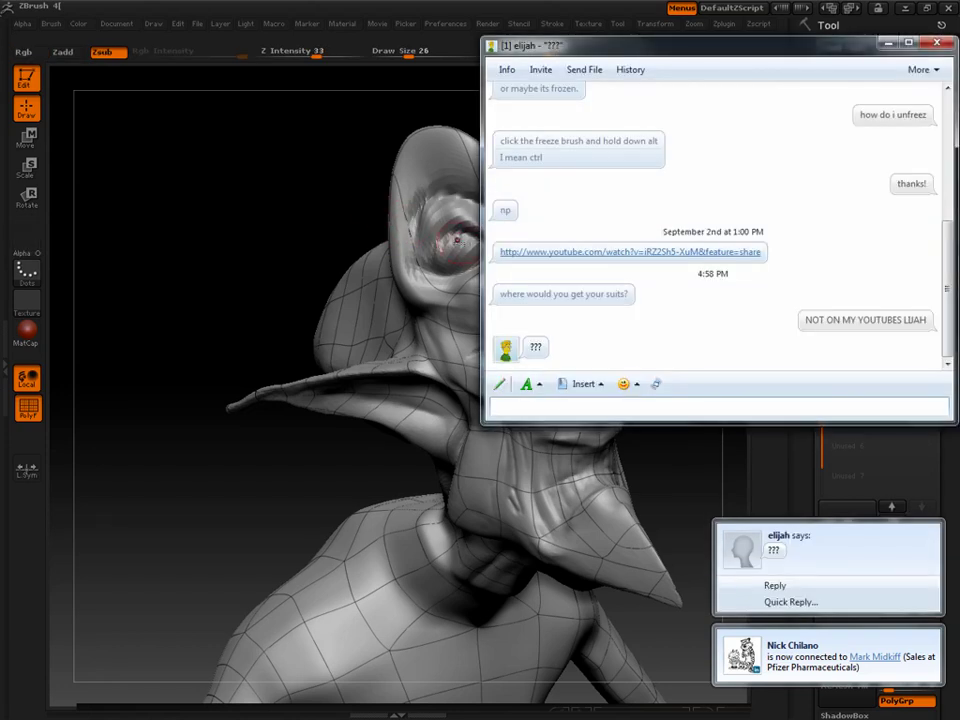
Step: Answer the open instant messenger chat with "I'll explain in a few" and close the conversation to return to ZBrush
click(561, 345)
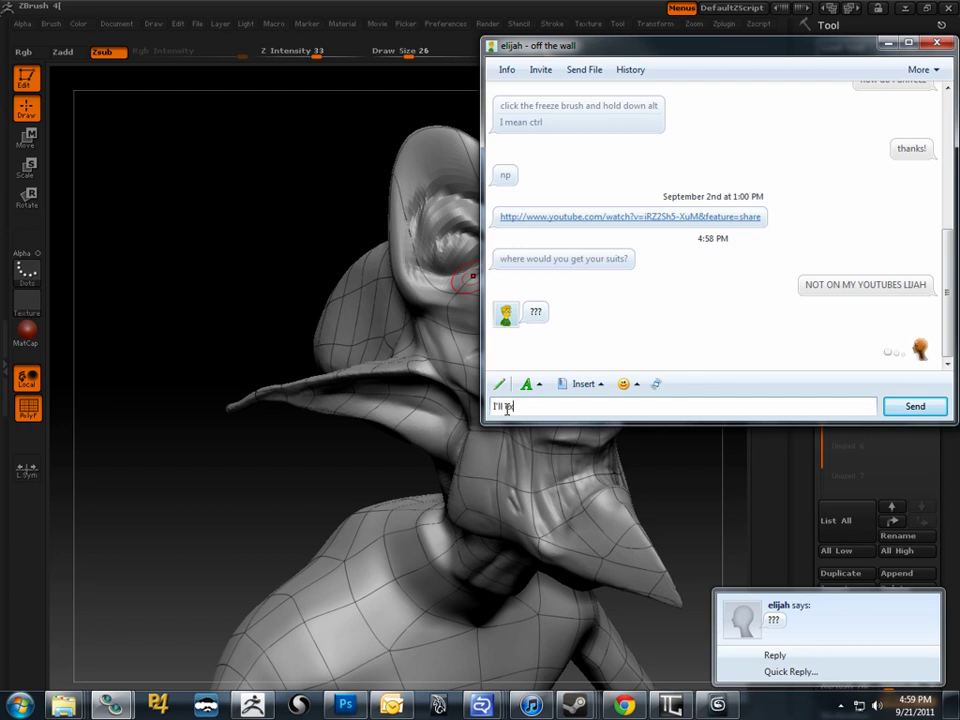
text(I'll explain in a few)
key(Return)
key(Escape)
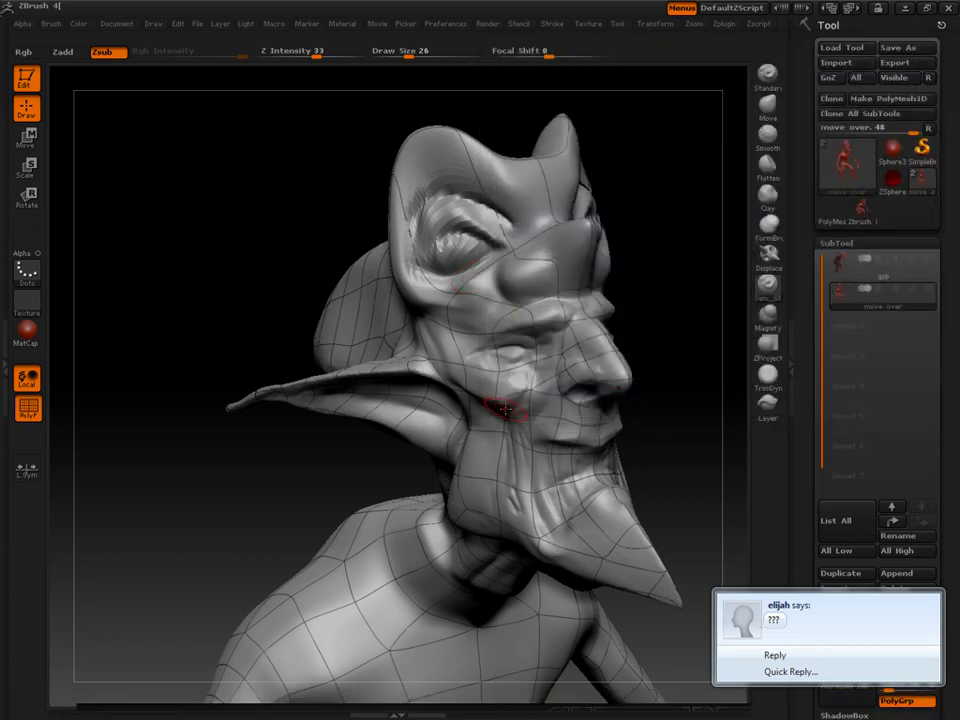
Step: Carve vertical frown creases between the forehead face's brows and hollow out its nostrils with Dam_Standard at draw size 26
drag(198, 174, 150, 178)
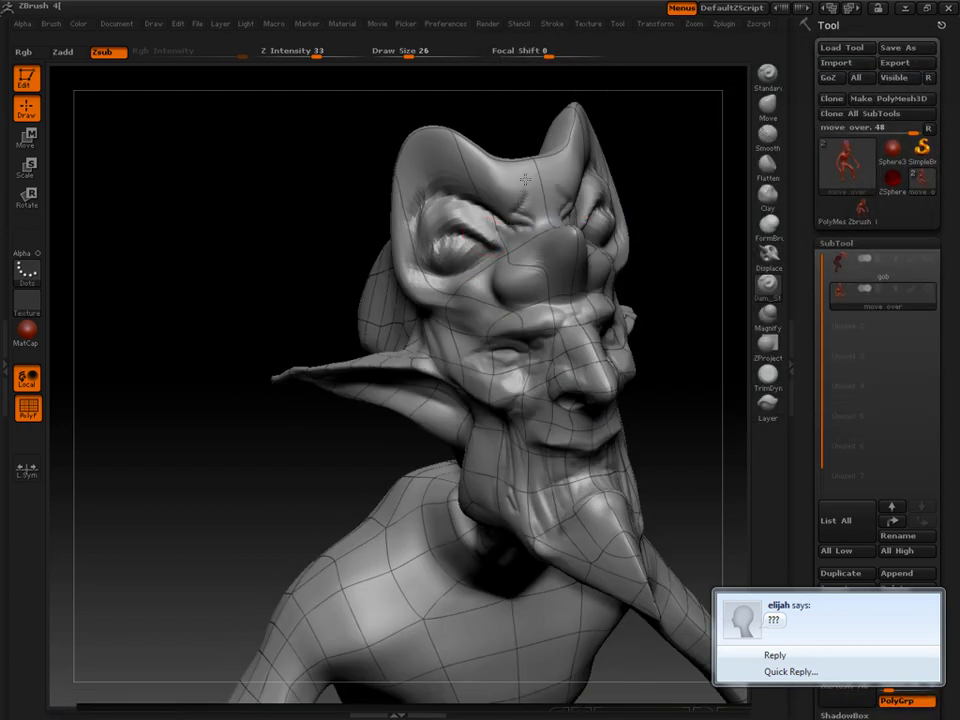
drag(337, 192, 503, 279)
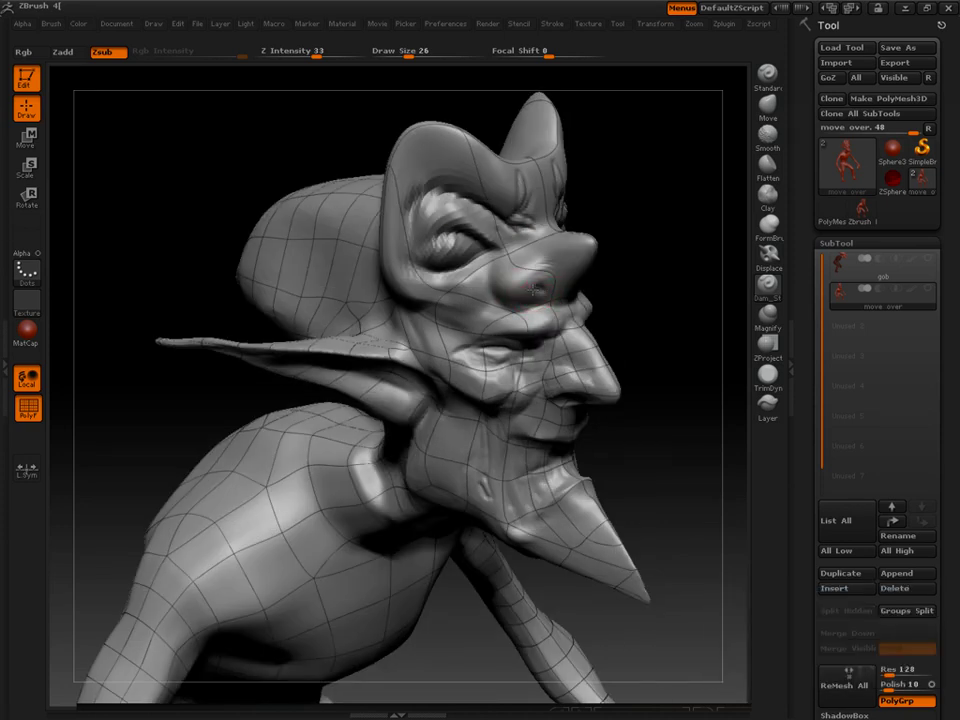
drag(641, 332, 400, 215)
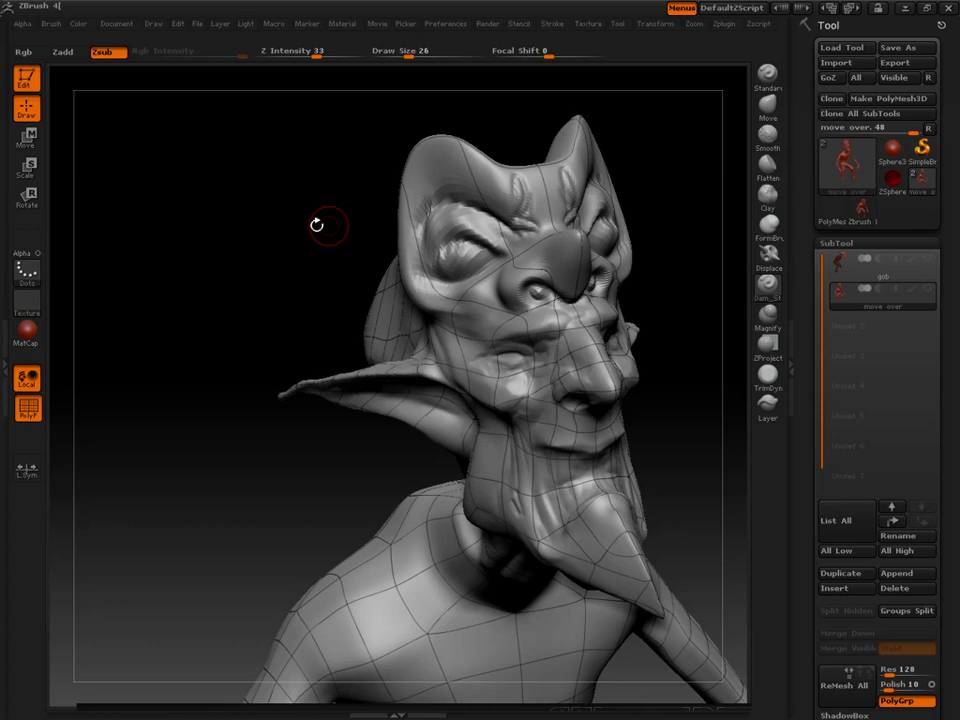
mouse_move(316, 225)
mouse_down()
mouse_move(321, 204)
mouse_move(519, 312)
mouse_up()
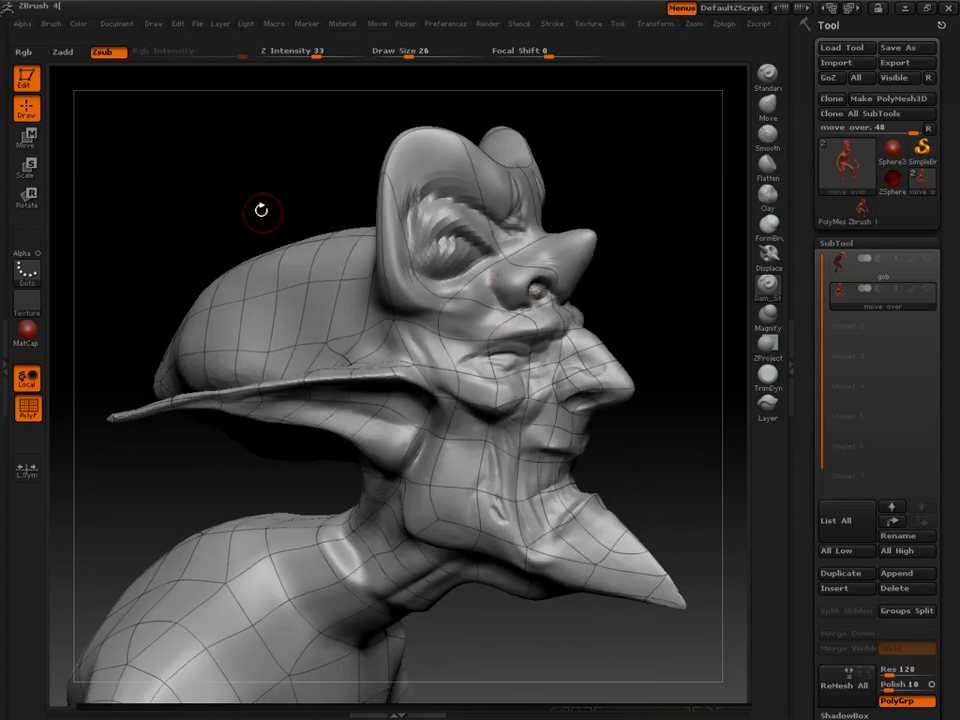
drag(261, 210, 304, 234)
Step: Hide the polyframe and step the subdivision level down and back up
key(shift+f)
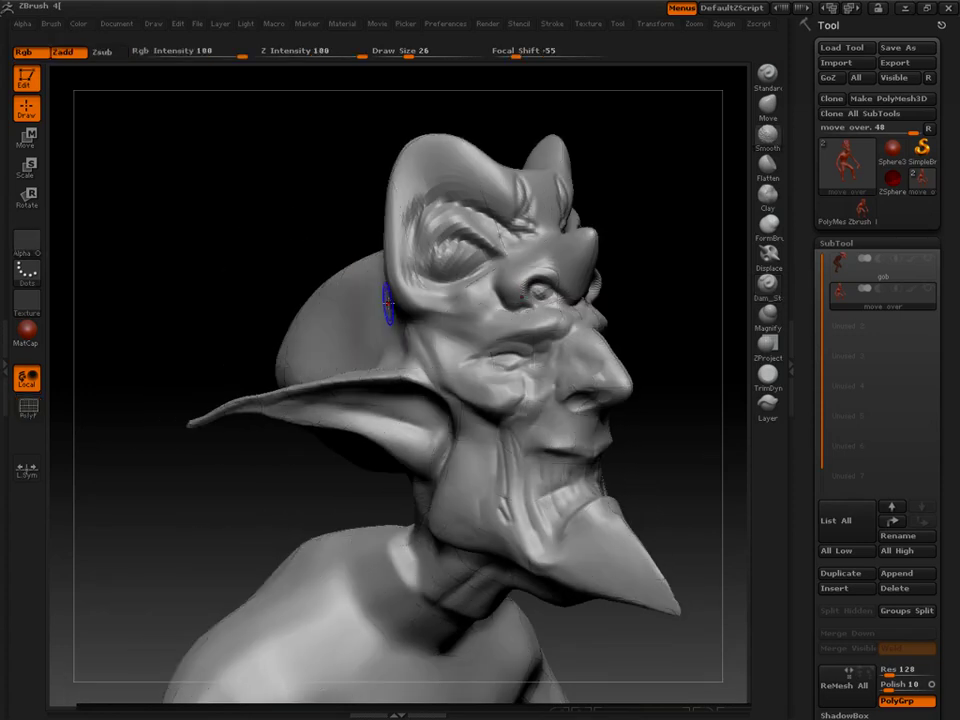
key(shift+d)
key(d)
key(d)
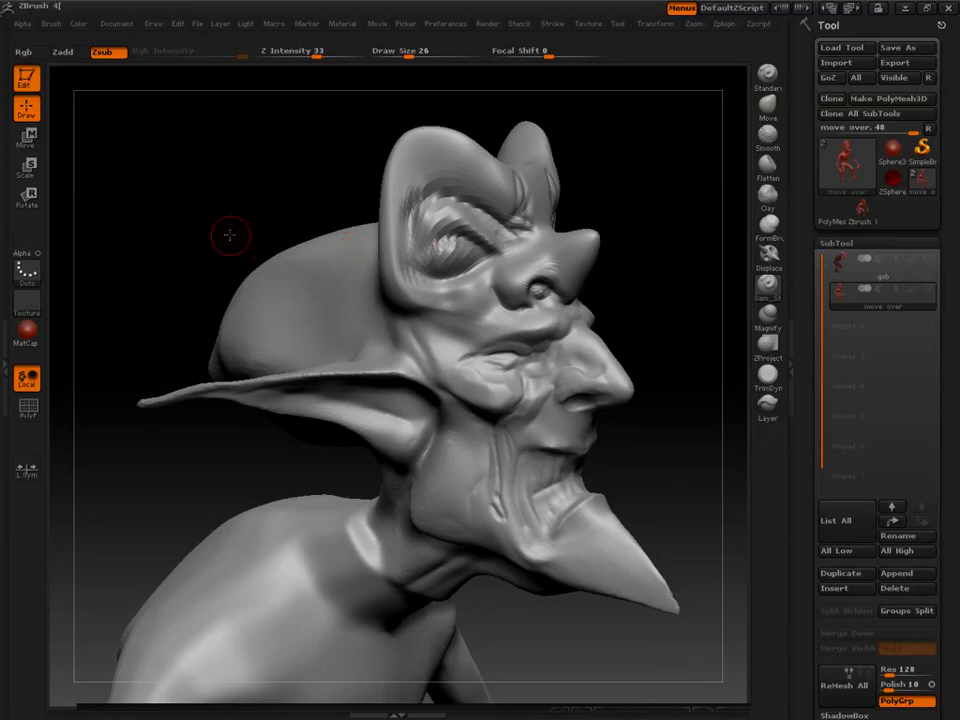
Step: Carve wrinkle lines behind the horn lobes and circular grooves across the back of the skull with Dam_Standard
drag(230, 235, 407, 261)
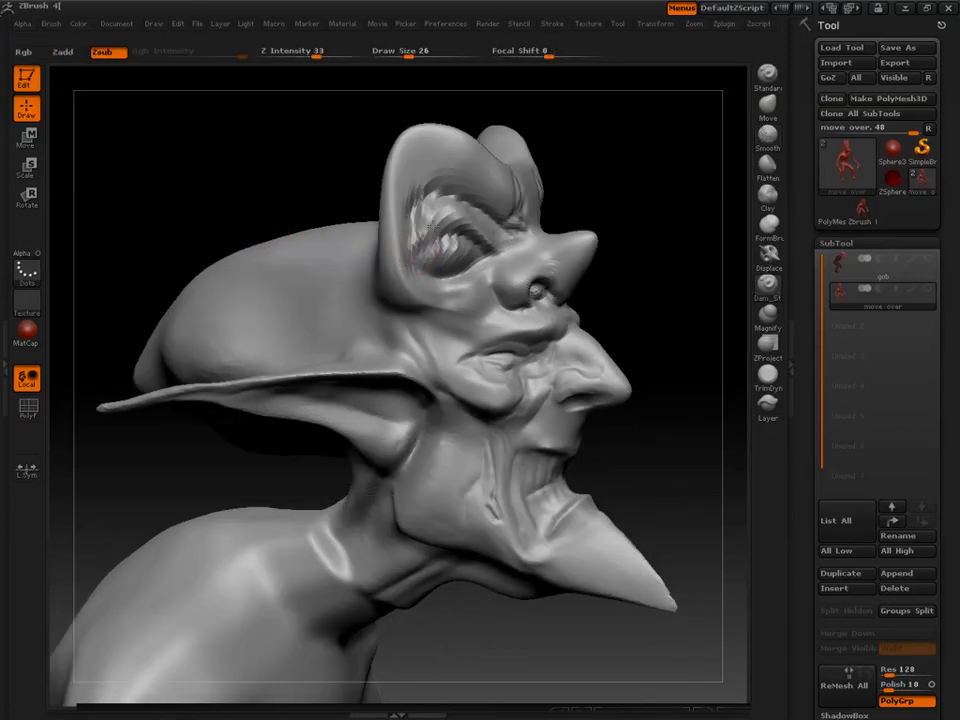
drag(370, 186, 498, 264)
drag(296, 250, 349, 268)
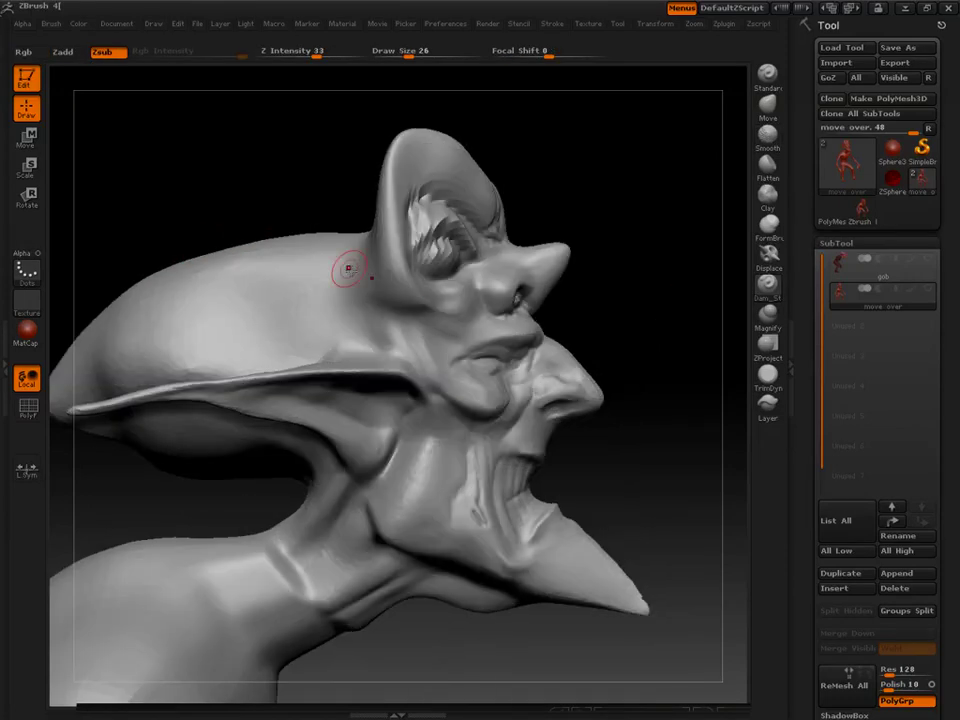
drag(259, 261, 317, 259)
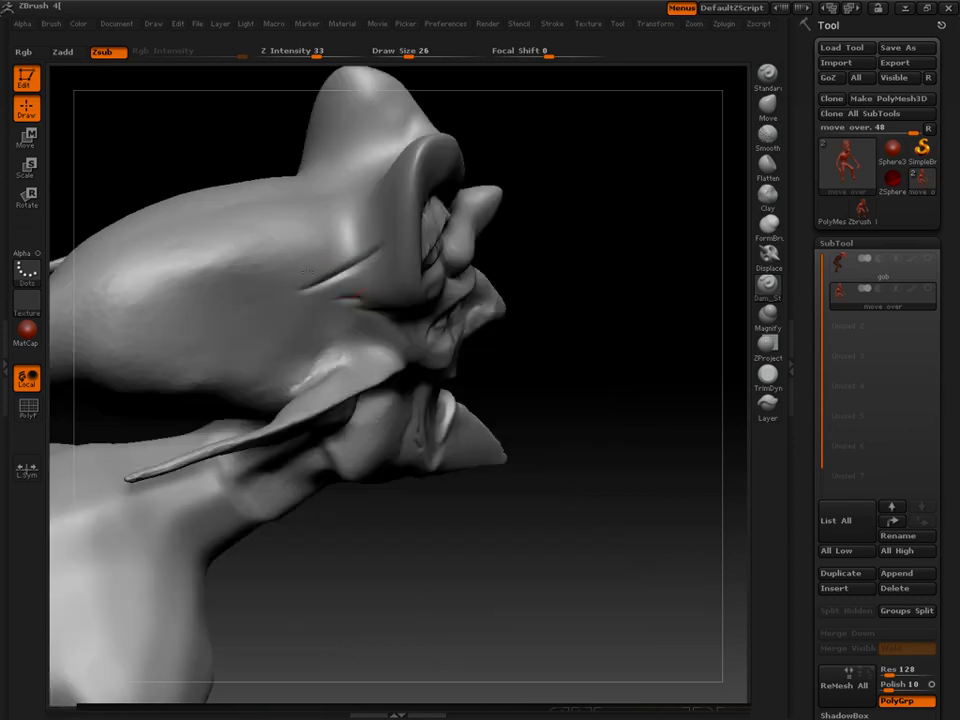
drag(277, 225, 313, 195)
drag(392, 122, 257, 193)
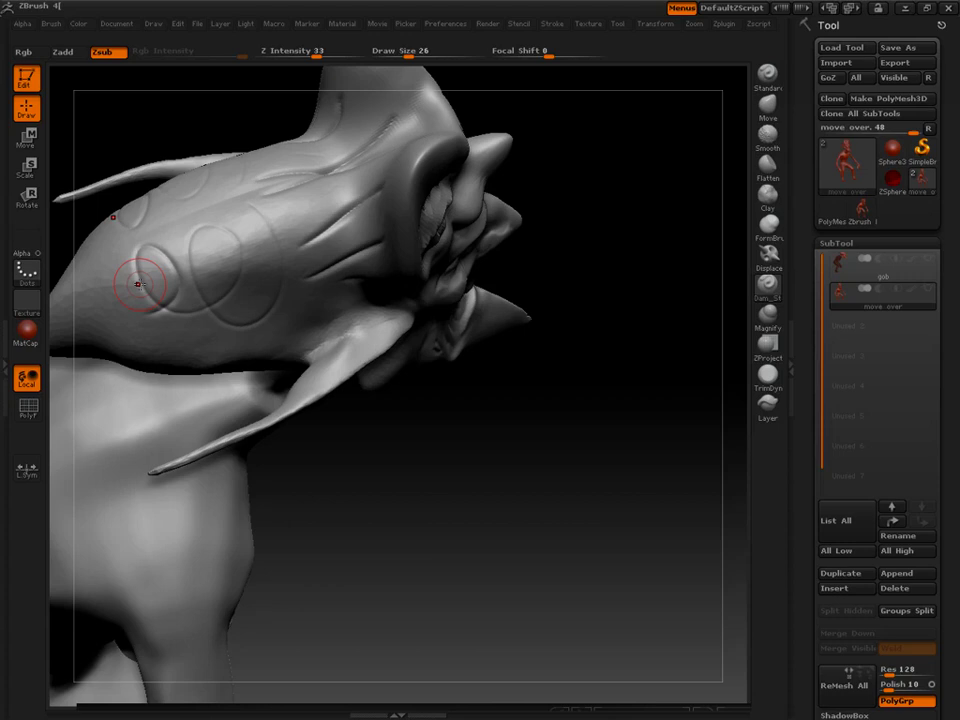
Step: Smooth the carved grooves on the back of the skull with the brush enlarged to draw size 66
shift+drag(188, 317, 182, 321)
key(bracketright)
key(bracketright)
key(bracketright)
key(bracketright)
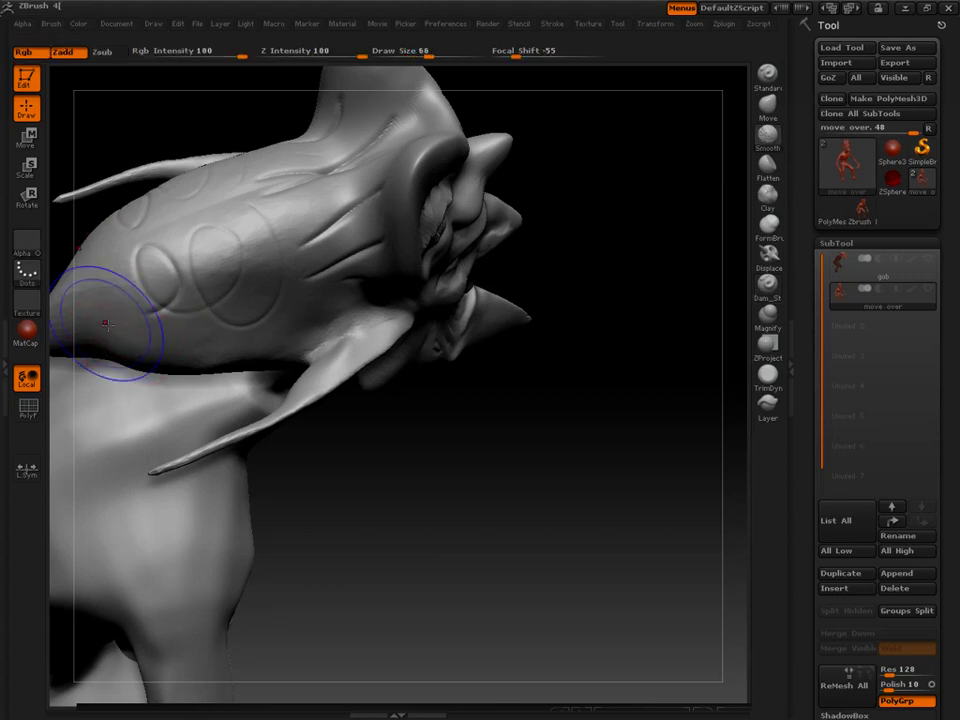
shift+drag(105, 323, 156, 320)
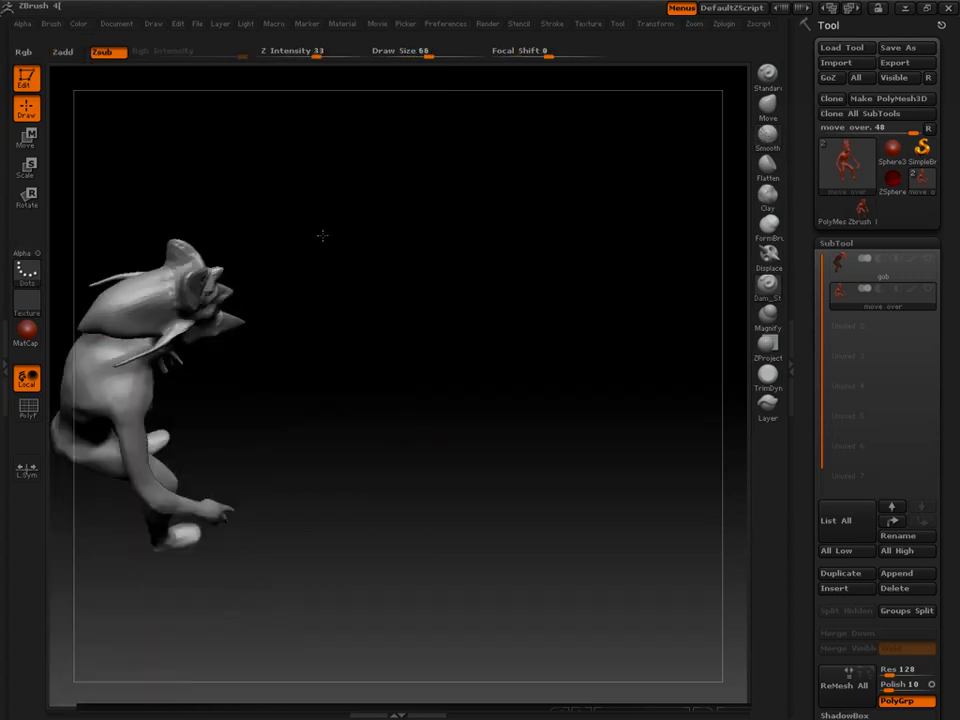
Step: Drop the mesh to its lowest subdivision level and display the polyframe around the head
mouse_move(321, 236)
mouse_down()
mouse_move(452, 306)
mouse_move(529, 469)
mouse_move(492, 423)
mouse_move(494, 397)
mouse_move(161, 257)
mouse_up()
key(shift+d)
key(shift+d)
key(shift+d)
key(shift+d)
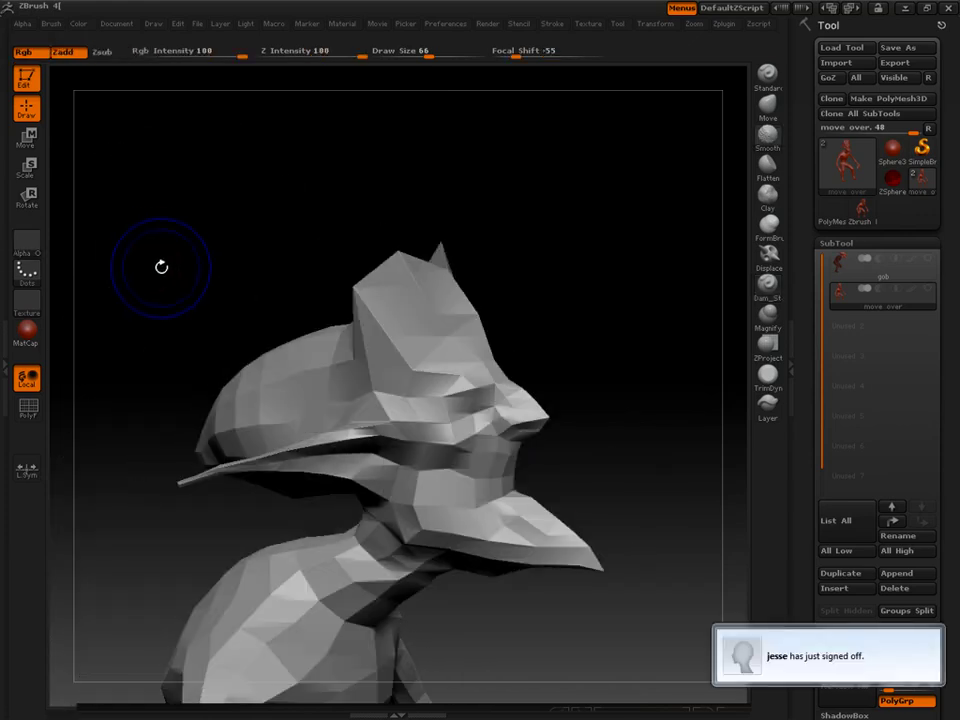
key(shift+f)
Step: Reposition the coarse brow and temple polygons below the horn lobe with the Move brush at draw size 38
mouse_move(229, 240)
mouse_down()
mouse_move(243, 229)
mouse_move(237, 220)
mouse_up()
key([)
key([)
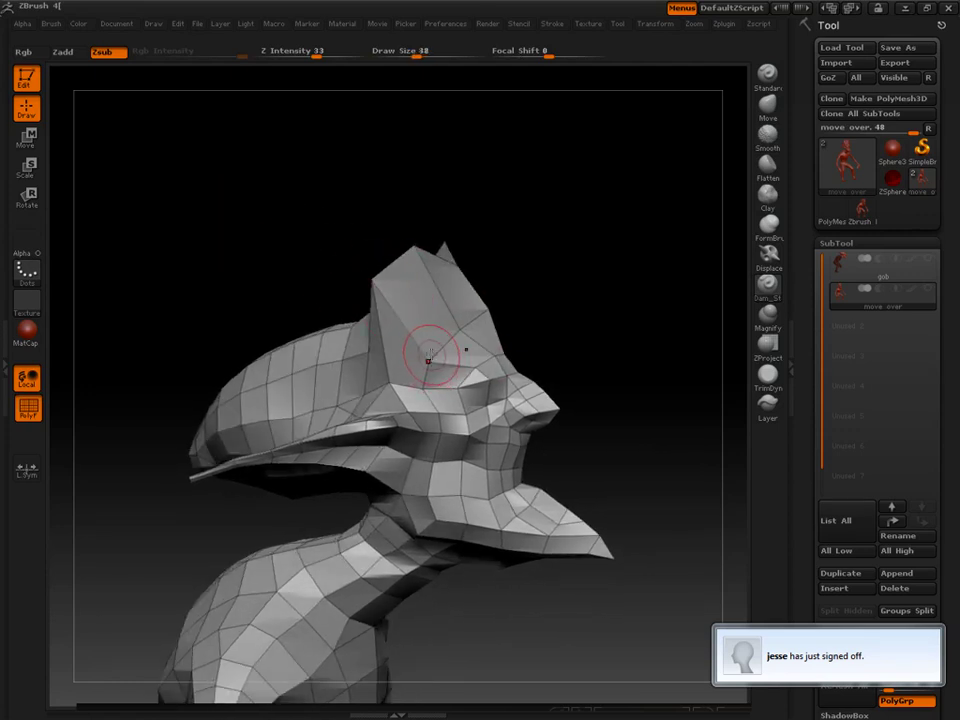
click(762, 117)
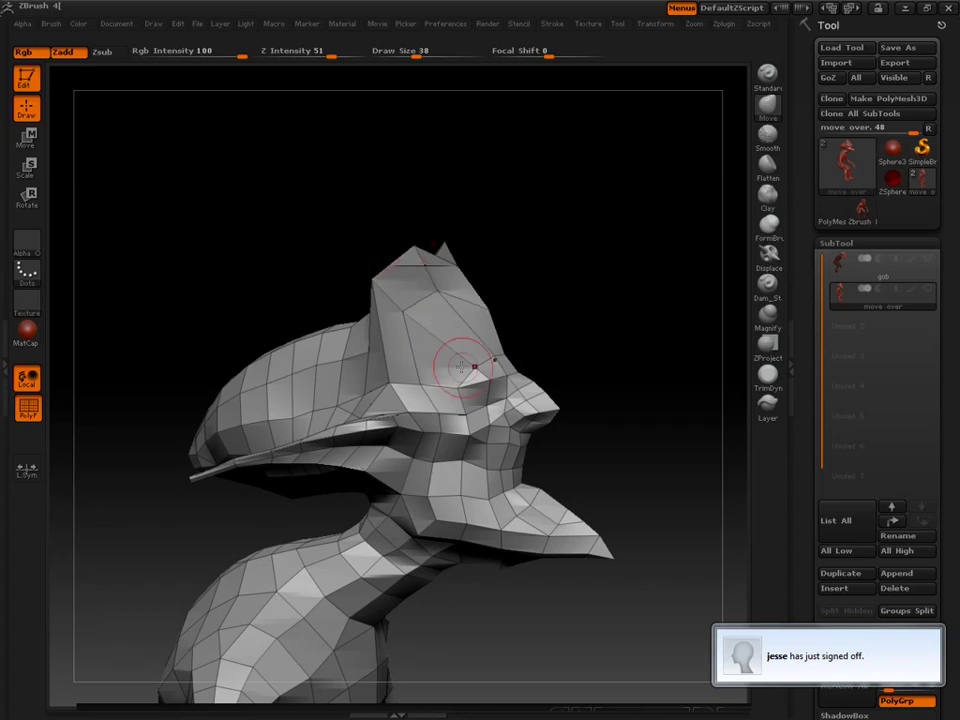
drag(451, 311, 512, 388)
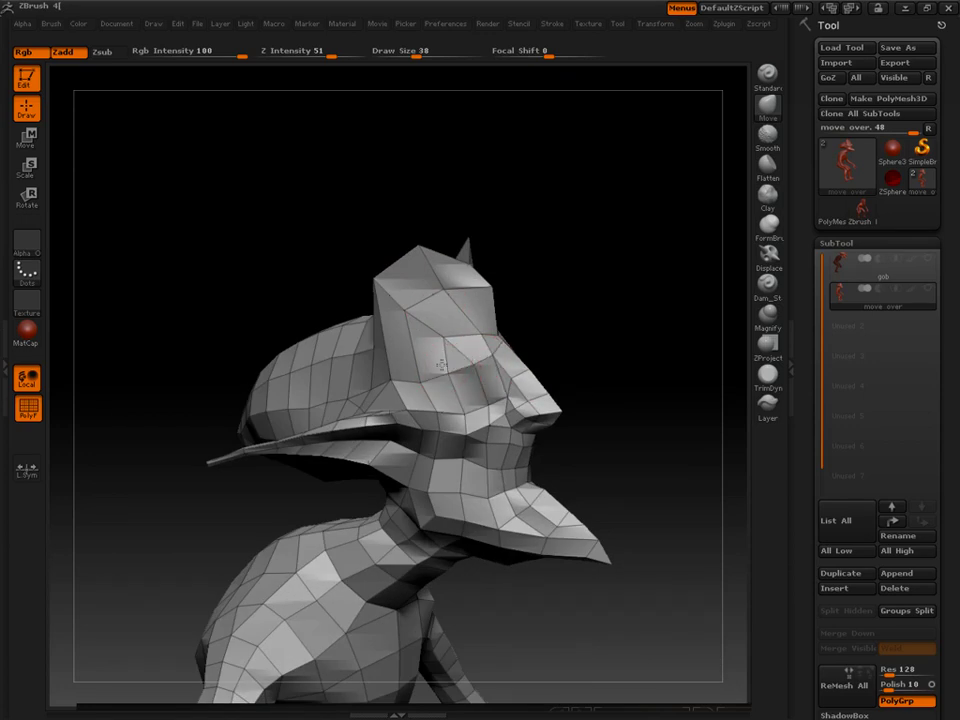
drag(403, 310, 420, 375)
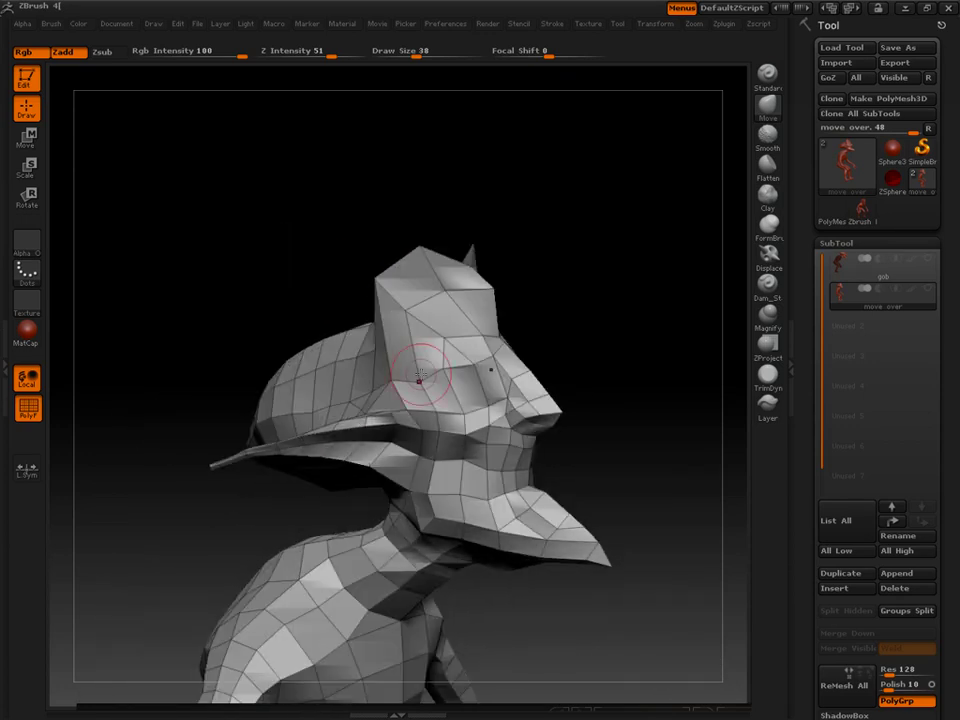
Step: Refine the coarse forehead polygons above the nose and smooth them at draw size 54
mouse_move(280, 215)
mouse_down()
mouse_move(257, 257)
mouse_move(281, 236)
mouse_move(253, 249)
mouse_move(279, 257)
mouse_move(228, 195)
mouse_up()
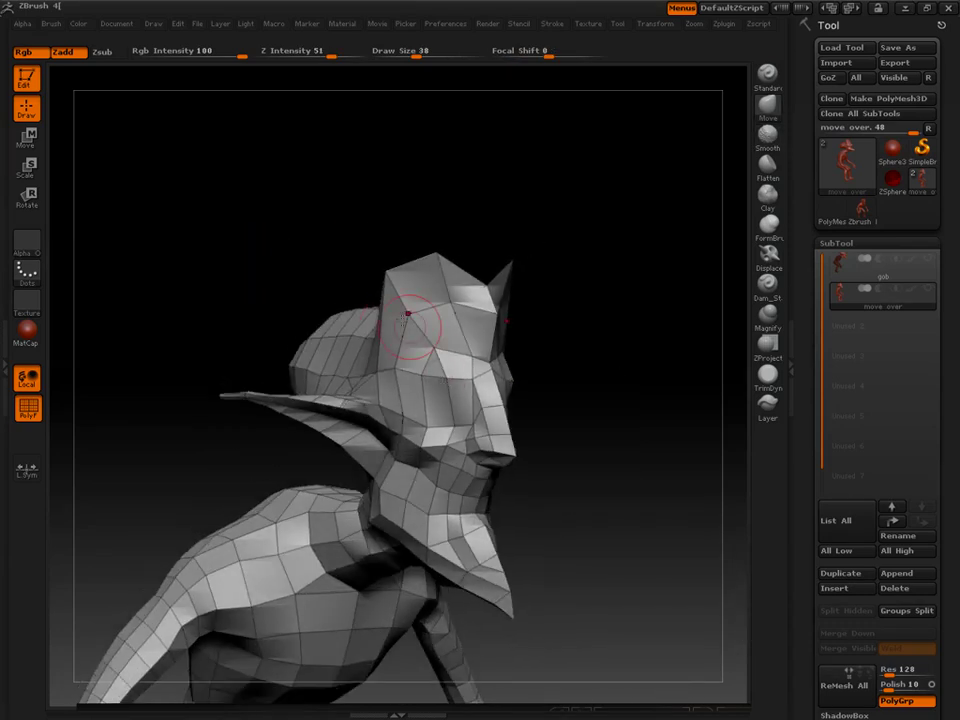
mouse_move(304, 222)
mouse_down()
mouse_move(362, 232)
mouse_move(362, 245)
mouse_move(318, 270)
mouse_move(272, 219)
mouse_move(270, 197)
mouse_move(286, 270)
mouse_up()
key(shift)
drag(542, 399, 498, 358)
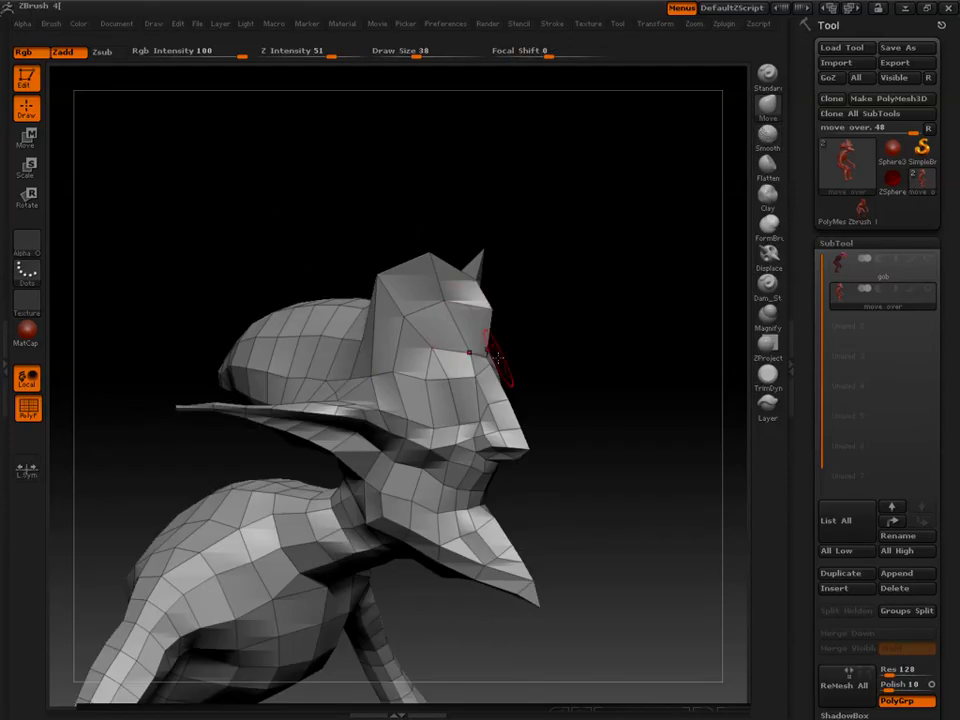
key(shift)
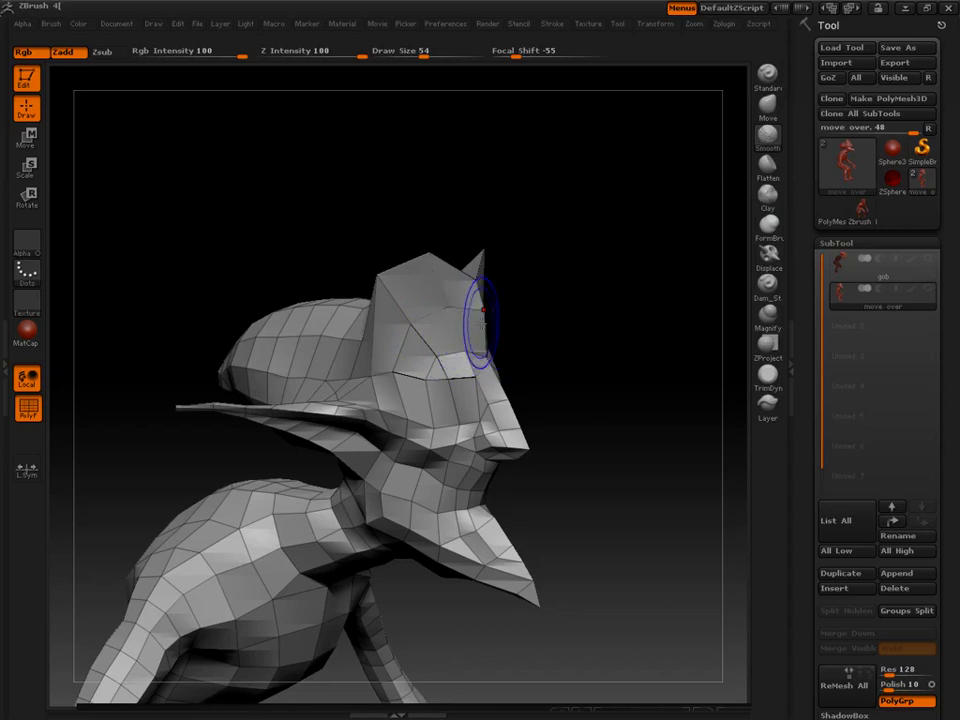
drag(565, 408, 522, 398)
Step: Step up one subdivision level to check the reshaped forehead, and undo back to the coarse mesh
key(ctrl+d)
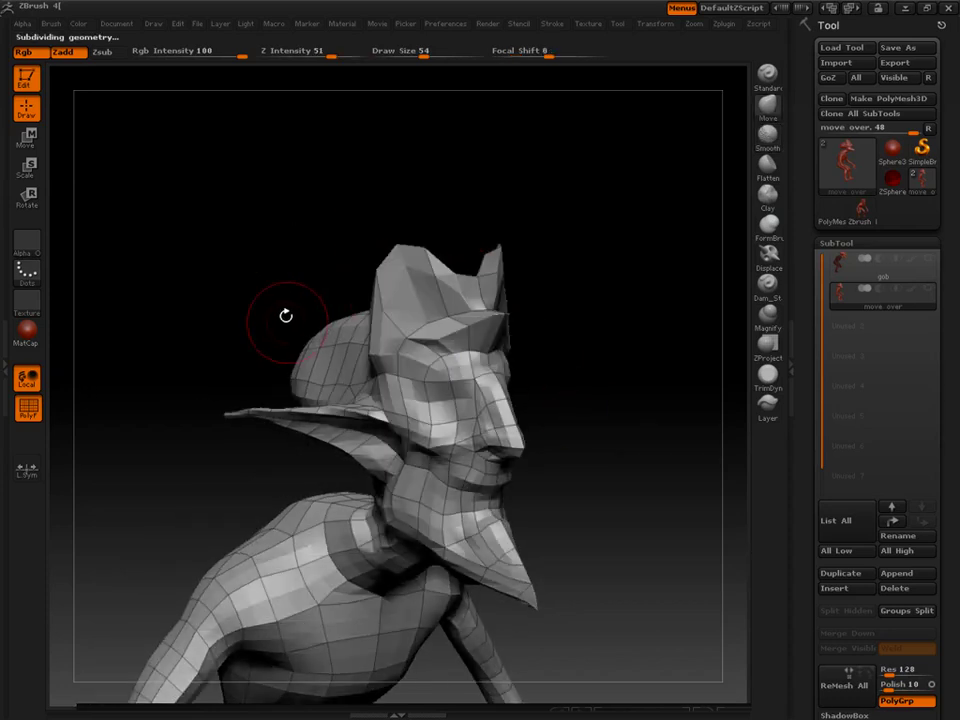
drag(256, 227, 188, 228)
key(ctrl+z)
key(ctrl+z)
key(ctrl+z)
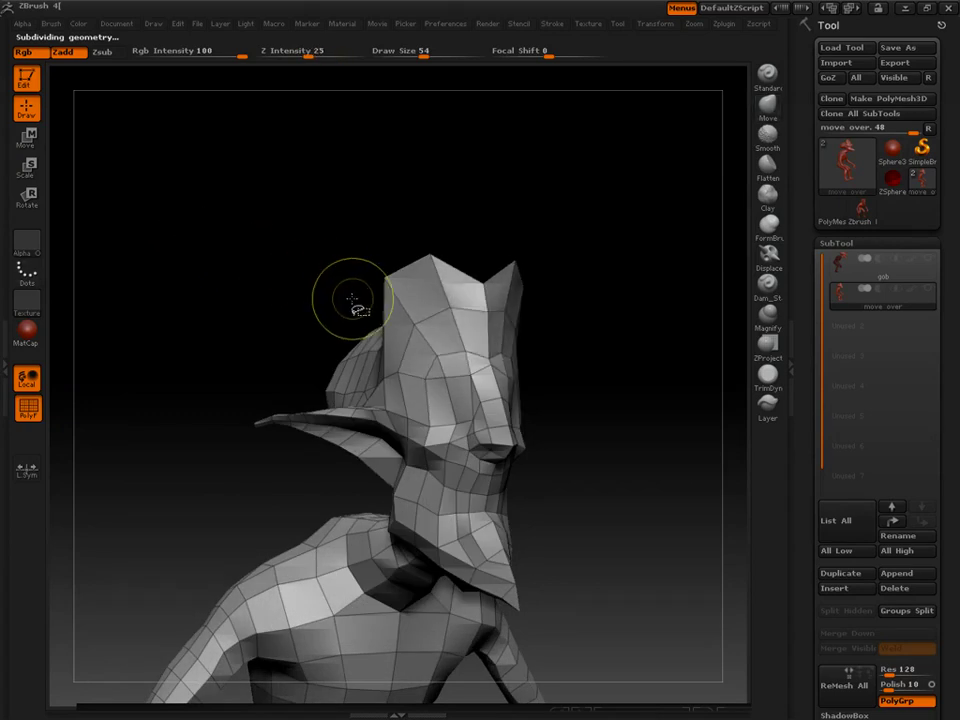
key(ctrl+z)
key(ctrl+z)
key(ctrl+shift+z)
Step: Try pulling the lower face's nose tip far outward with the Move brush at draw size 58, and undo it
drag(297, 265, 332, 270)
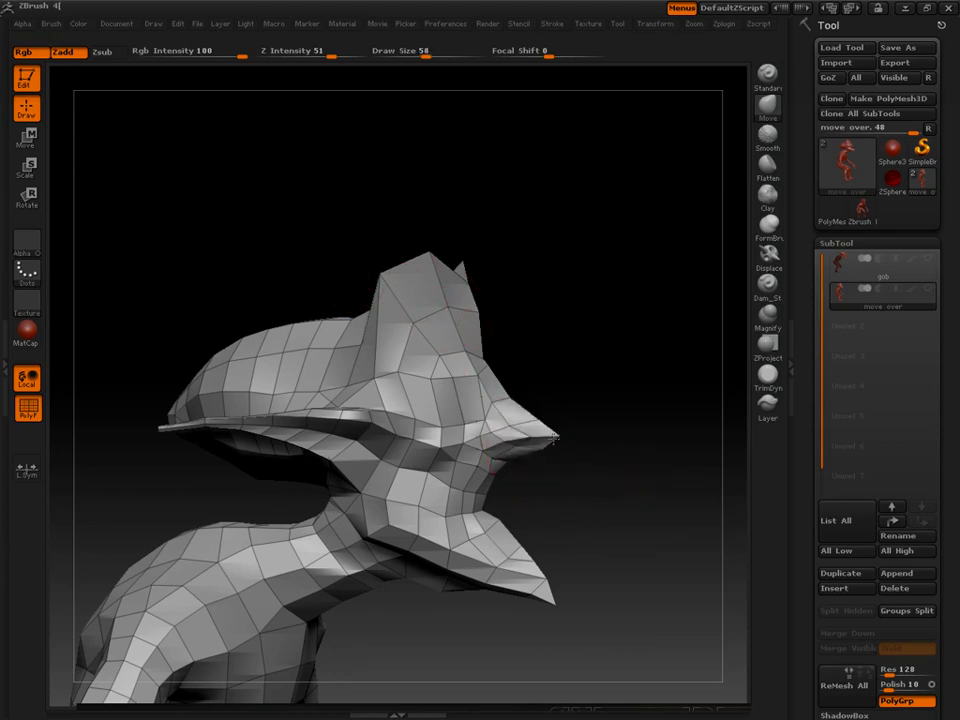
drag(520, 458, 790, 335)
key(ctrl+d)
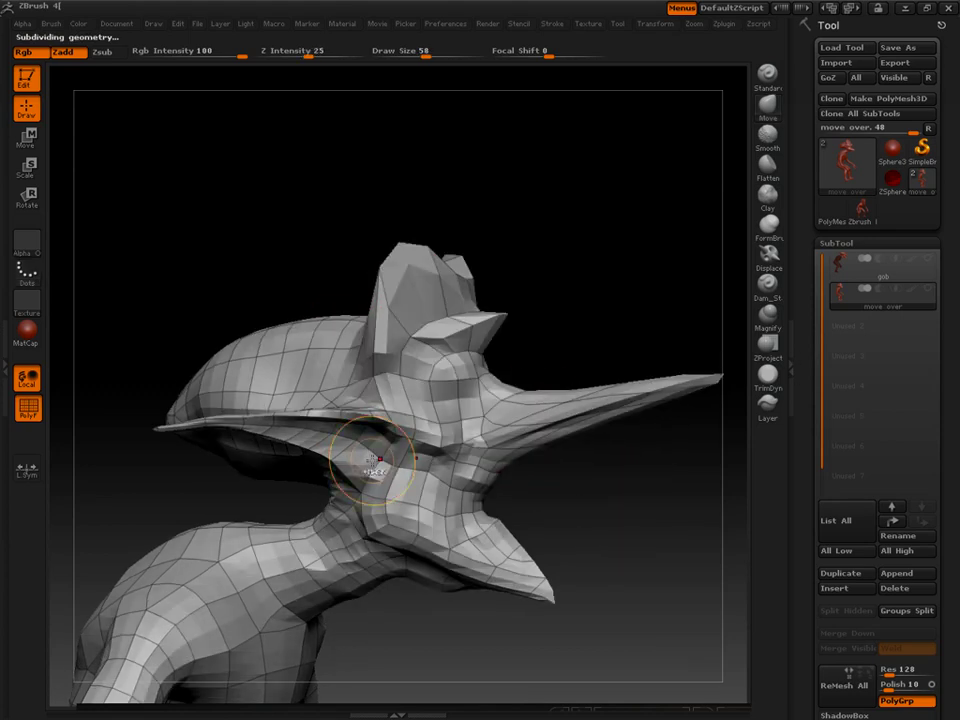
key(ctrl+z)
key(ctrl+z)
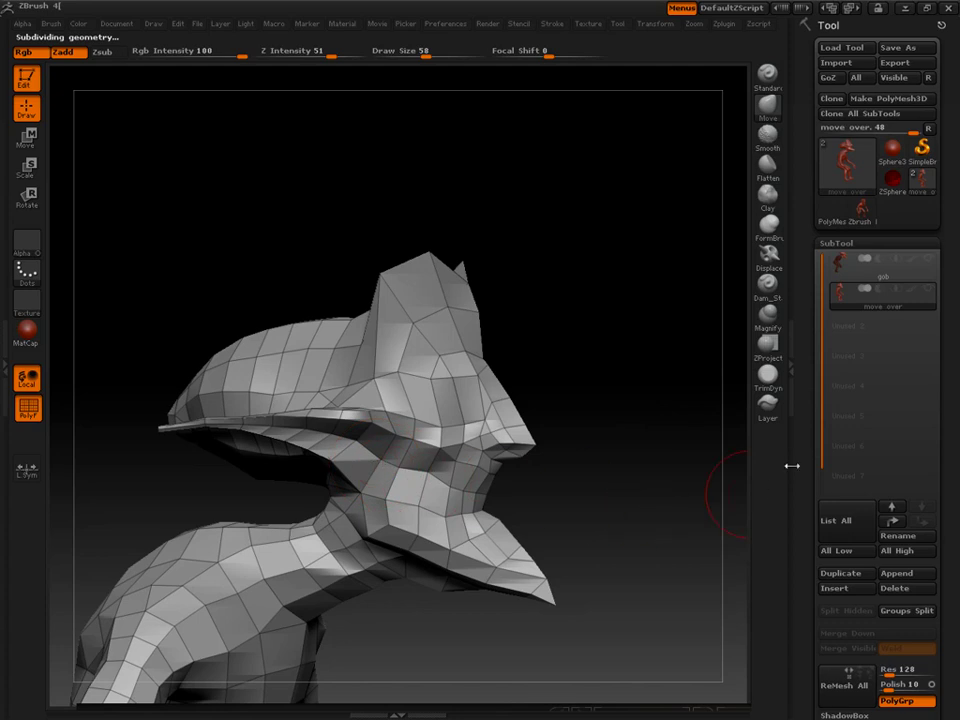
Step: Bring the tool's Geometry settings into view and raise the mesh to subdivision level 6
click(790, 358)
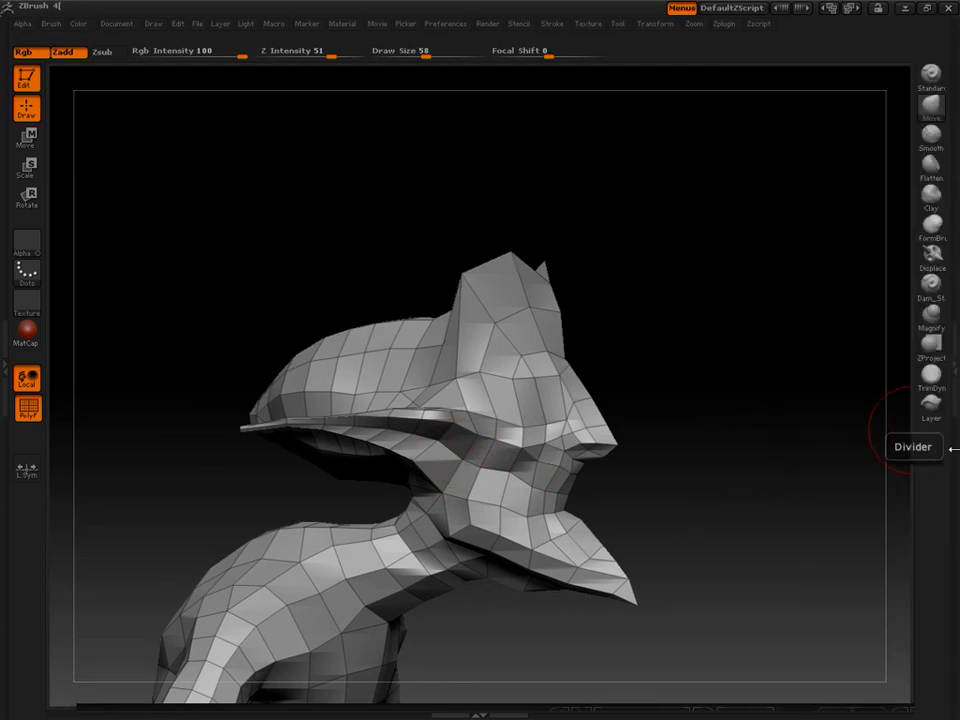
click(952, 449)
drag(810, 487, 805, 362)
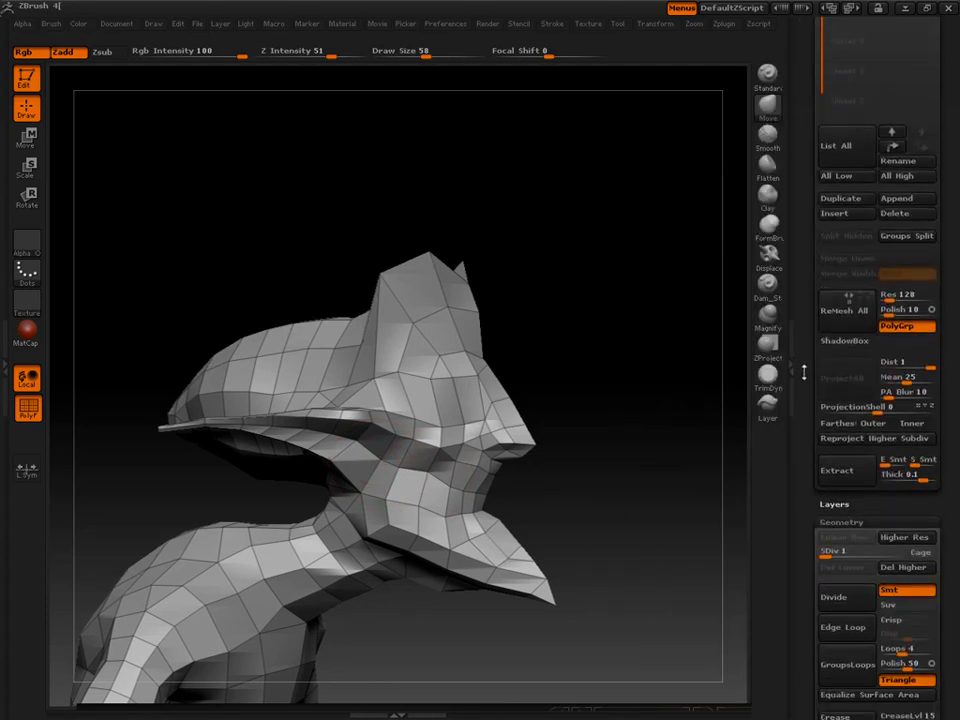
drag(806, 466, 807, 450)
click(830, 401)
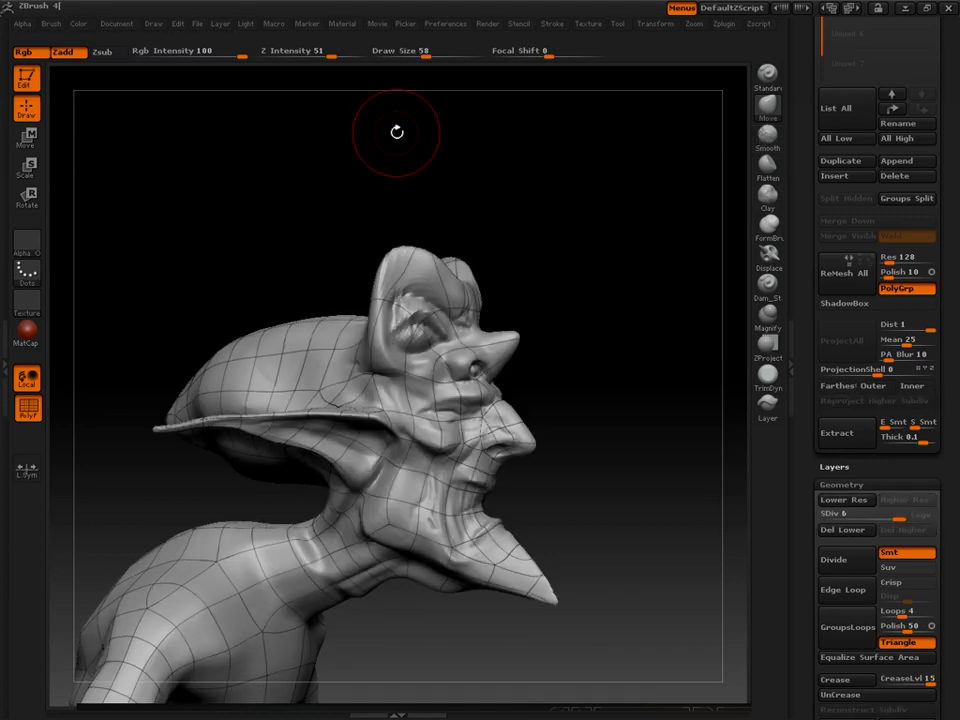
Step: Inspect the head at full resolution with the polyframe switched off and on again
mouse_move(397, 132)
mouse_down()
mouse_move(285, 186)
mouse_move(278, 168)
mouse_up()
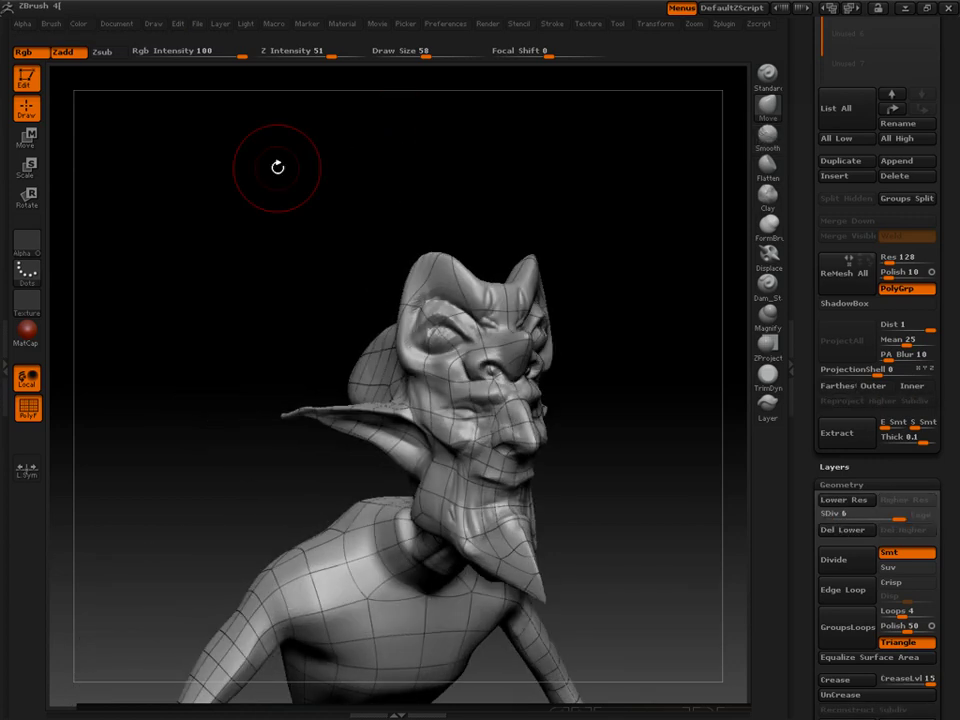
key(shift+f)
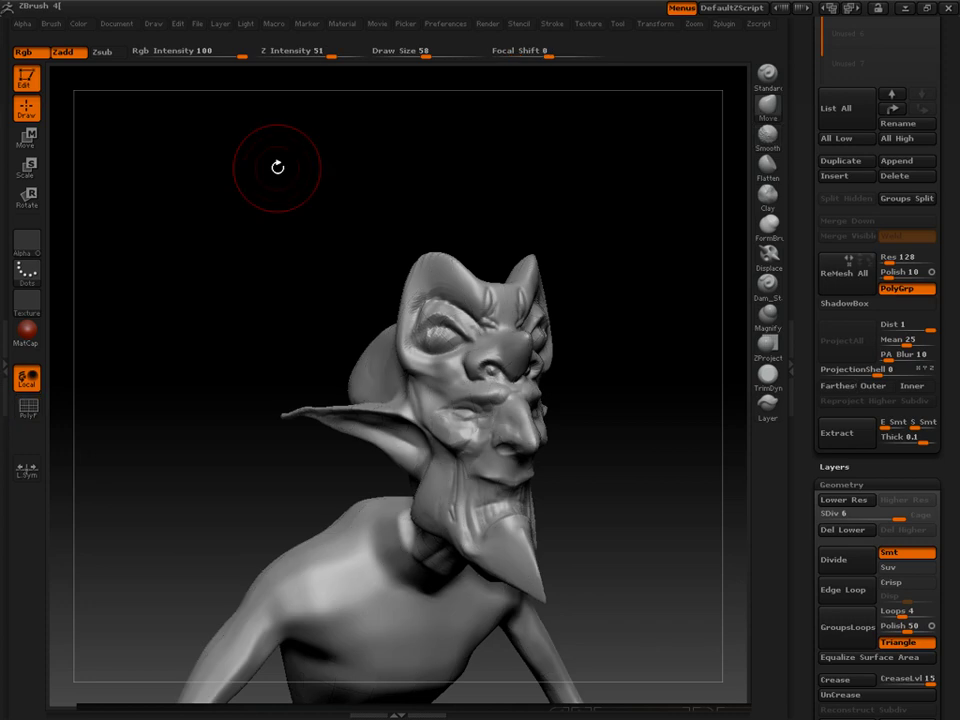
key(shift+f)
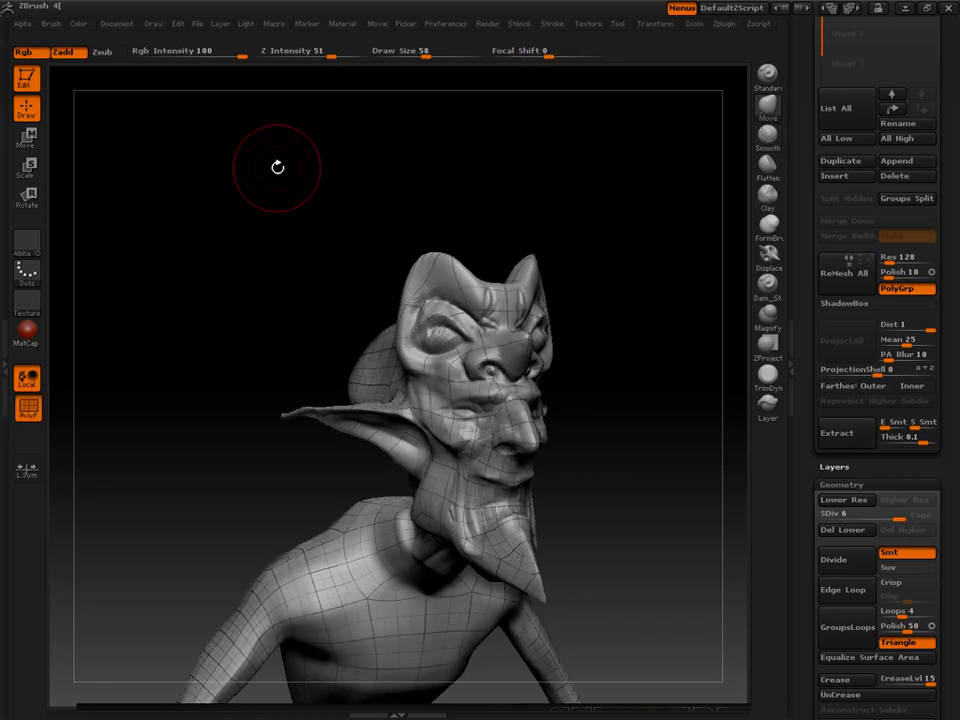
Step: Hide the polyframe and smooth the eye bulge of the forehead face at draw size 30
mouse_move(207, 127)
mouse_down()
mouse_move(276, 289)
mouse_move(238, 270)
mouse_up()
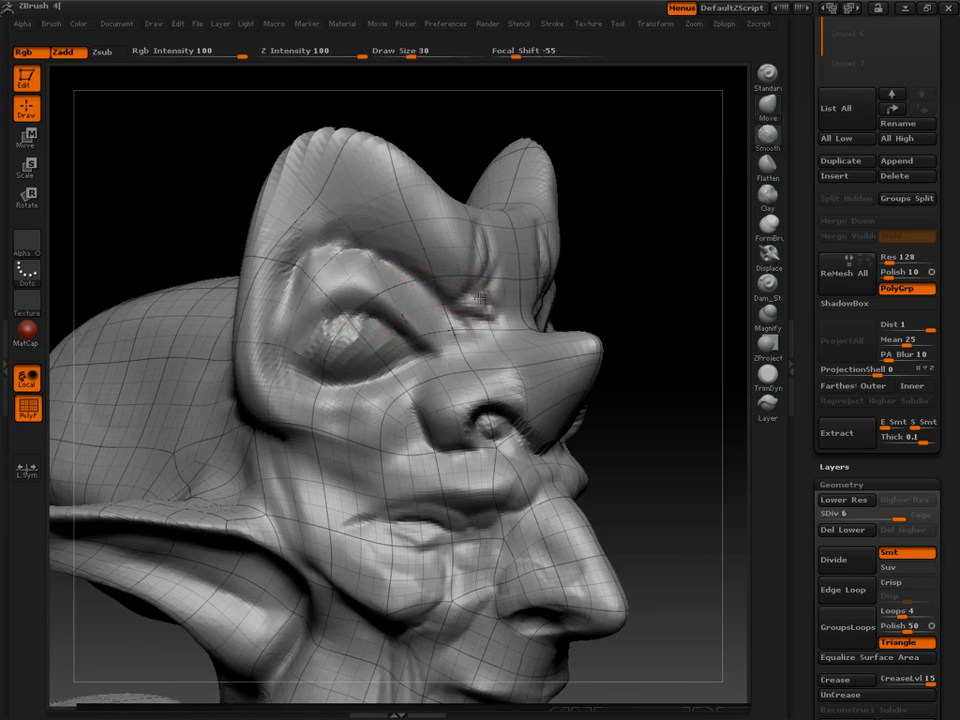
key(shift+f)
shift+drag(385, 347, 322, 350)
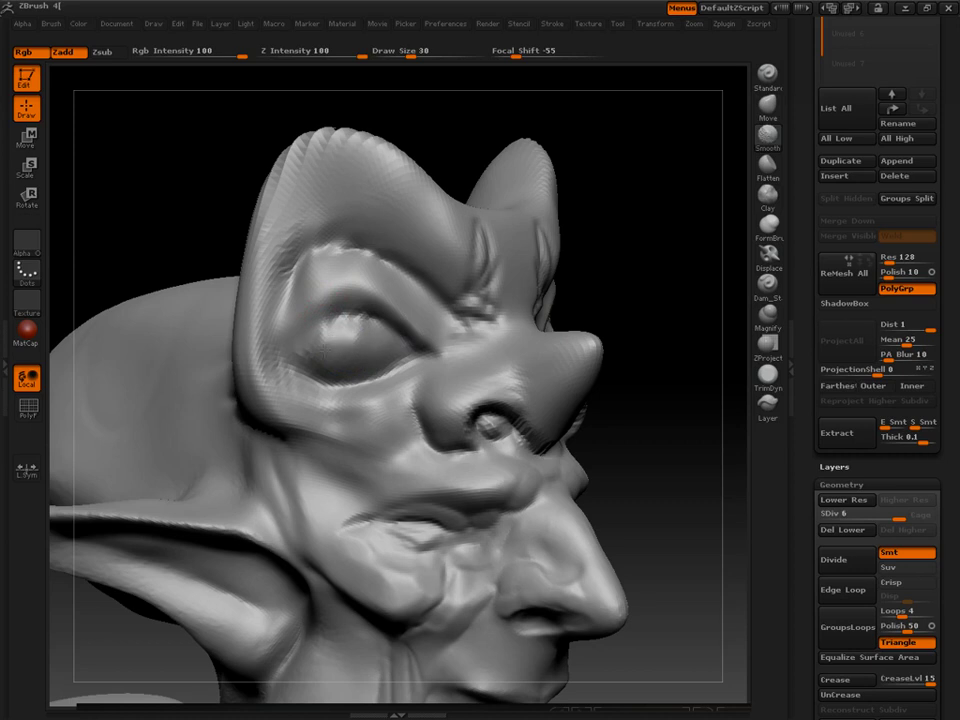
Step: Carve the upper eyelid crease and brow folds of the forehead face with the Dam_Standard brush at draw size 14
click(767, 283)
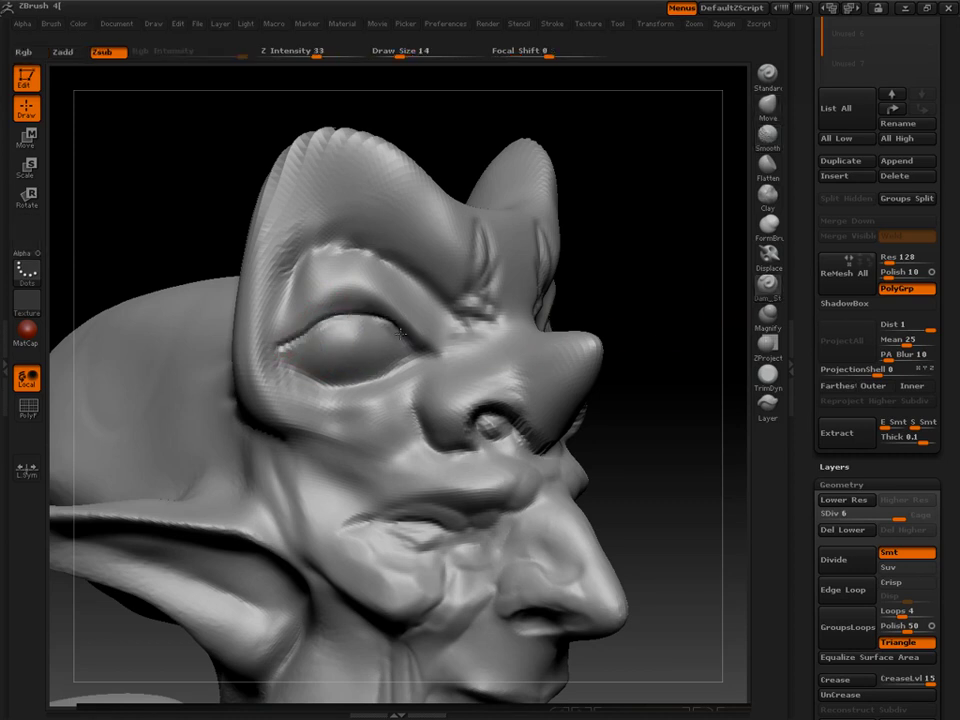
drag(343, 304, 266, 344)
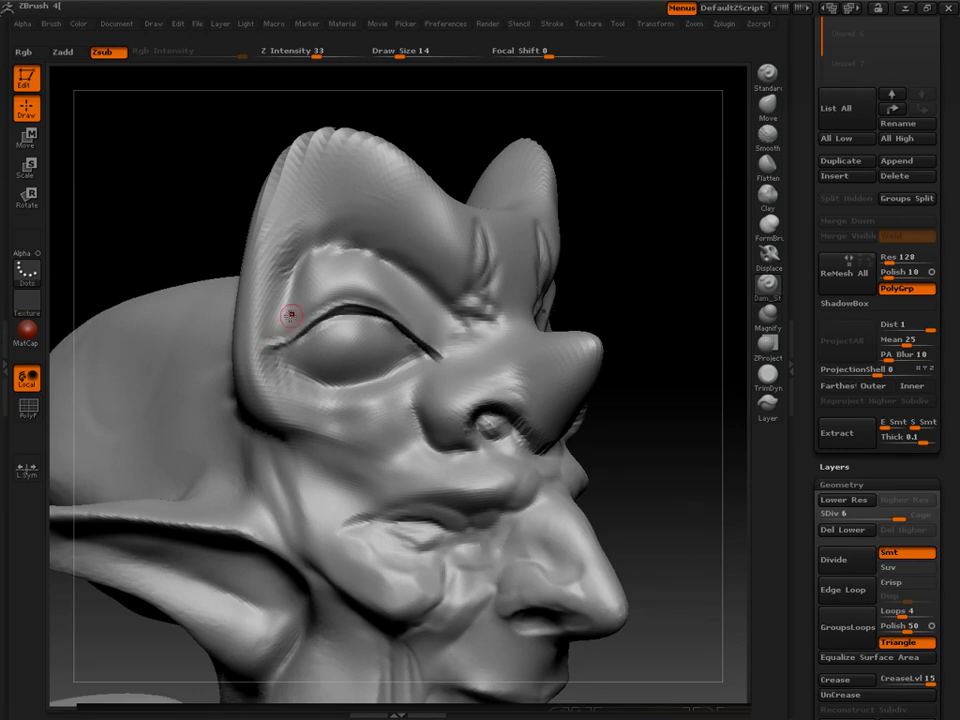
mouse_move(280, 302)
mouse_down()
mouse_move(454, 306)
mouse_move(345, 258)
mouse_up()
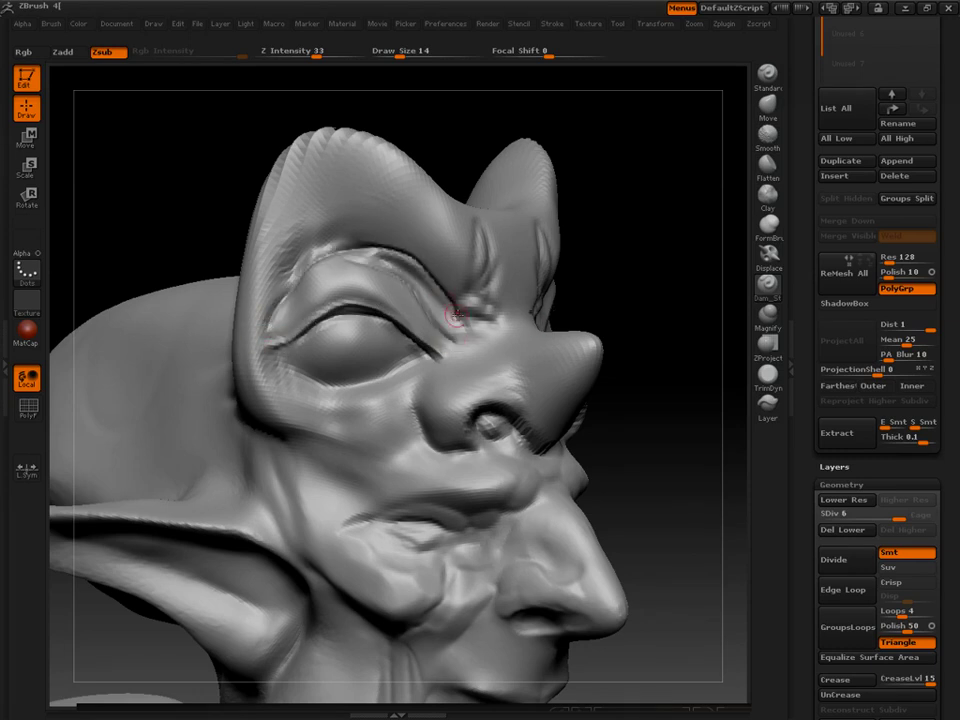
mouse_move(452, 315)
mouse_down()
mouse_move(360, 258)
mouse_move(418, 270)
mouse_move(267, 274)
mouse_up()
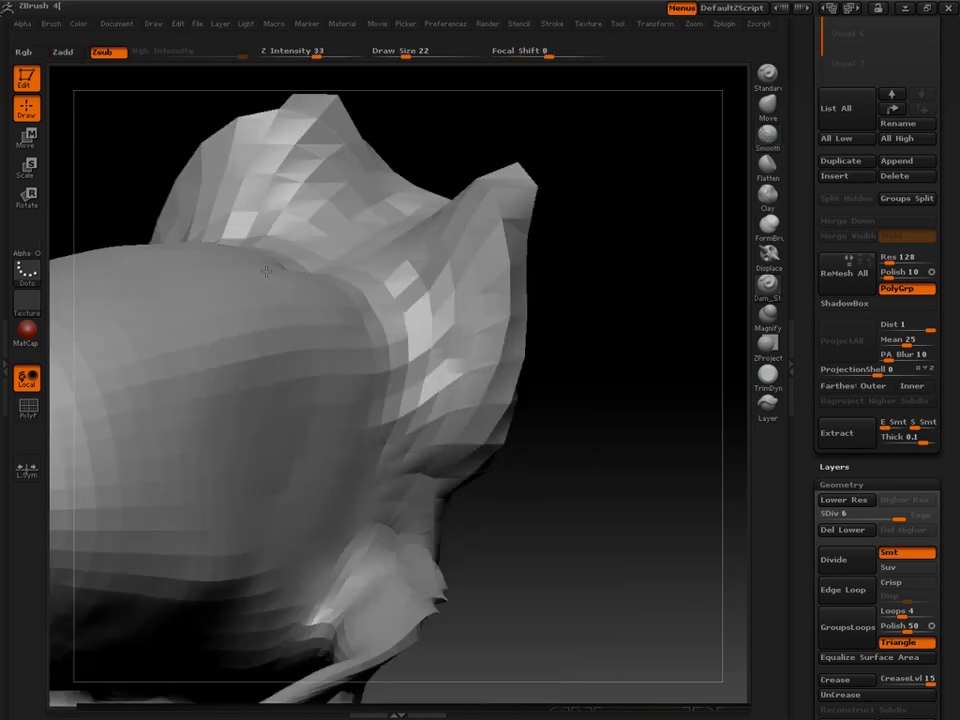
Step: Compare the goblin's head and upper body at subdivision level 1 and back at level 6
alt+drag(266, 272, 521, 480)
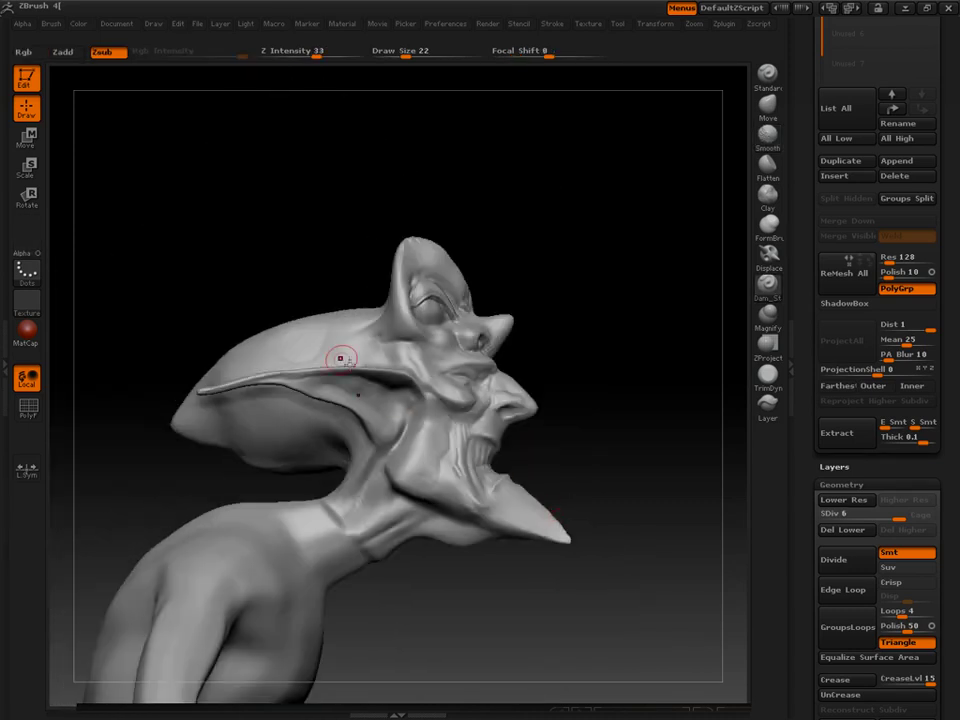
drag(130, 242, 176, 364)
key(ctrl)
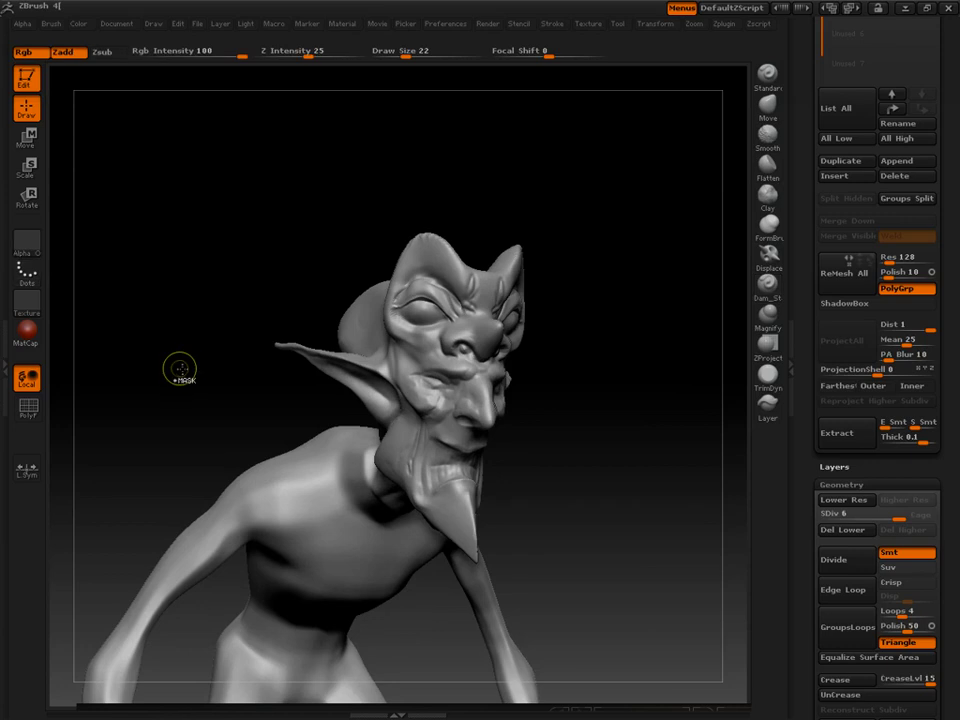
key(shift+d)
key(shift+d)
key(shift+d)
key(shift+d)
key(shift+d)
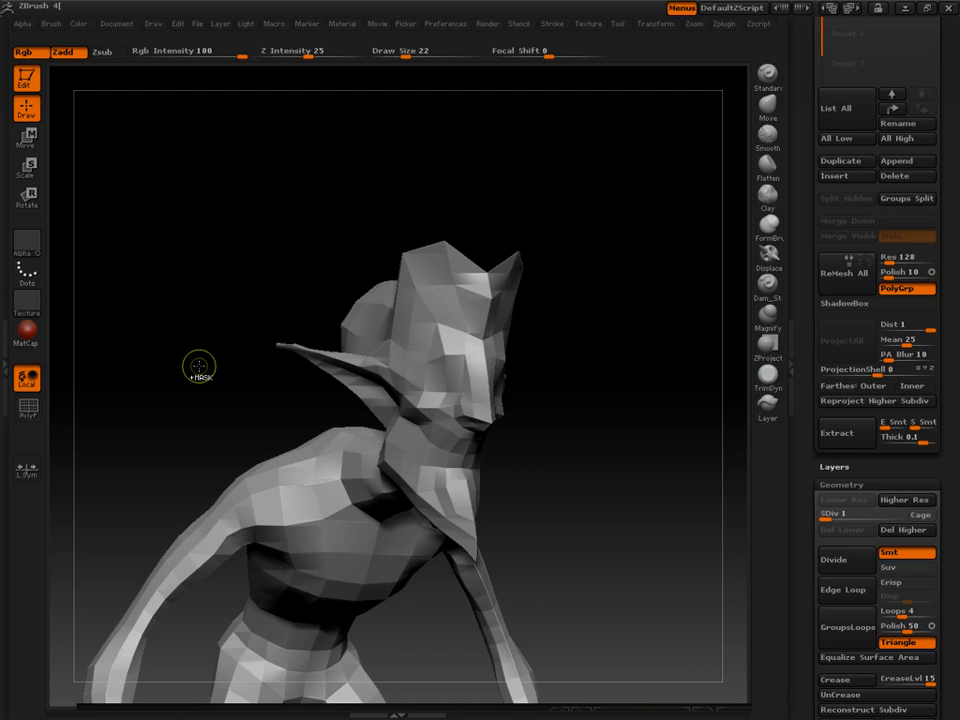
key(d)
key(d)
key(d)
key(d)
key(d)
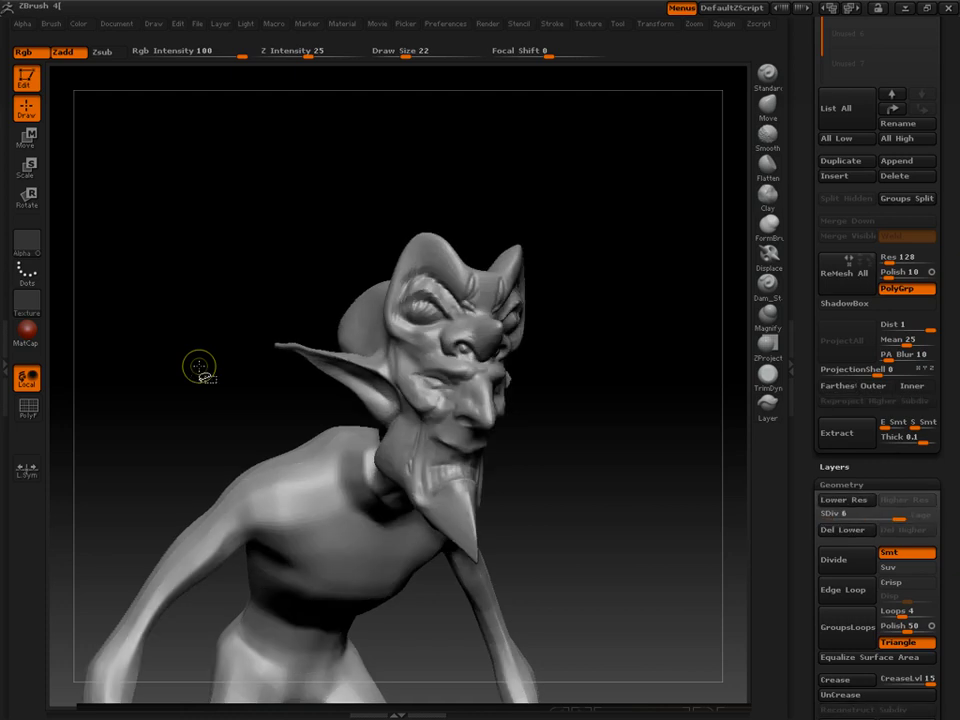
Step: Inspect the goblin's full body while stepping between subdivision levels 1 and 6
drag(188, 355, 179, 338)
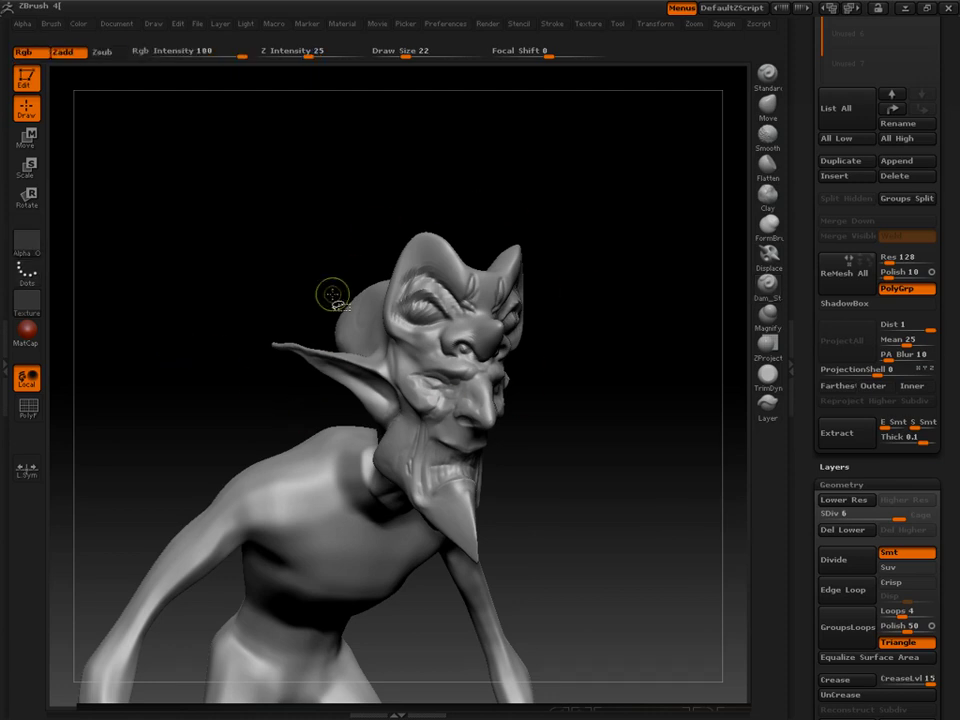
key(ctrl+z)
key(ctrl+z)
key(ctrl+z)
key(ctrl+z)
key(d)
key(d)
key(d)
key(d)
key(d)
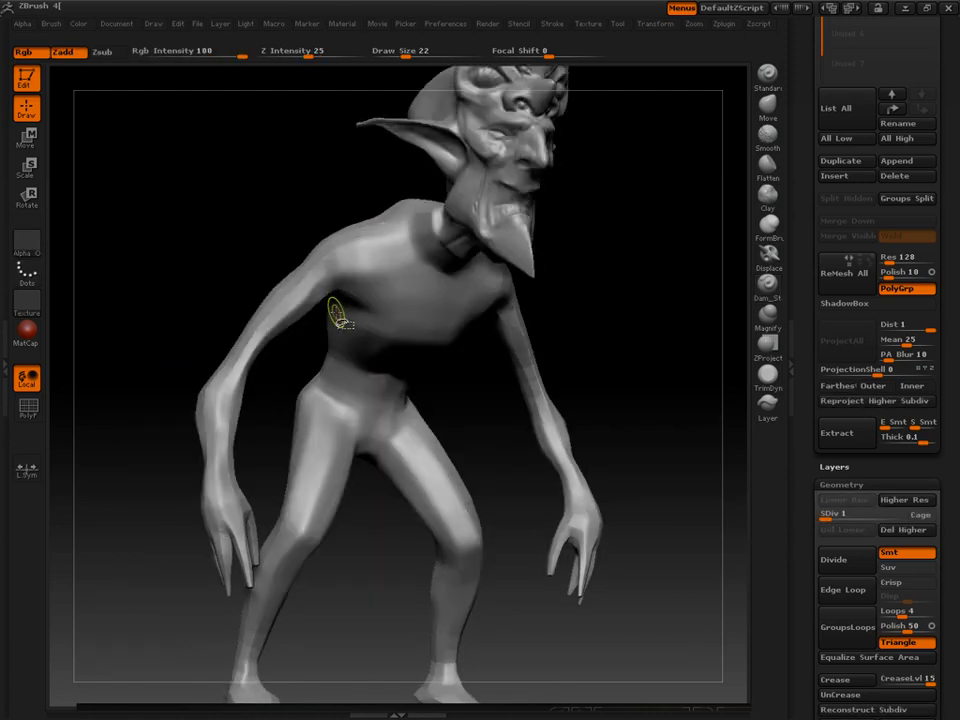
key(shift+d)
key(shift+d)
key(shift+d)
key(shift+d)
key(shift+d)
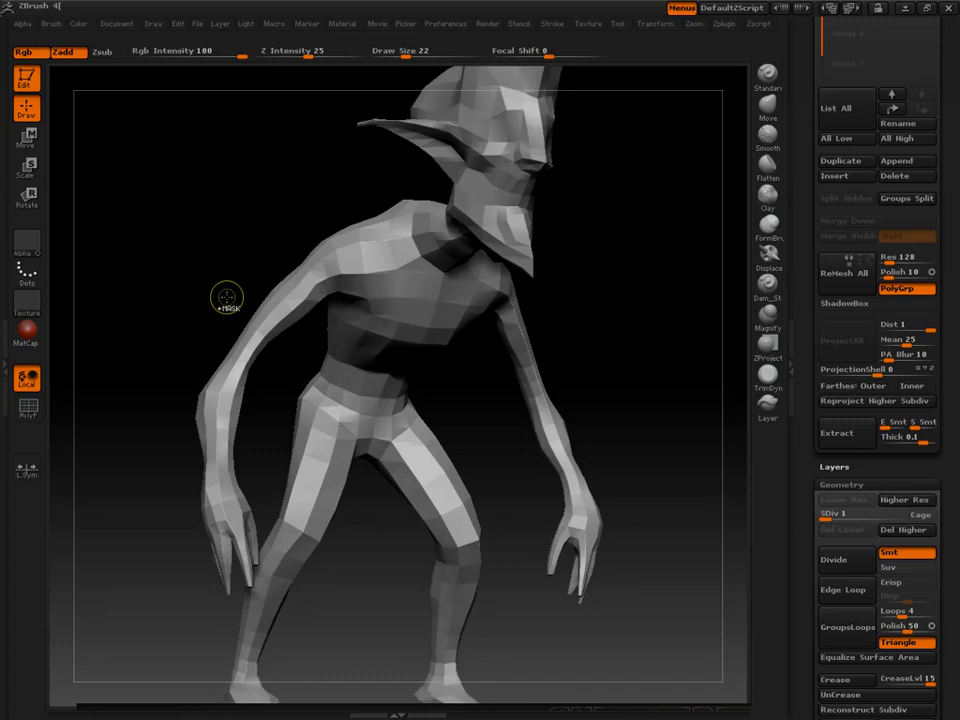
key(d)
key(d)
key(d)
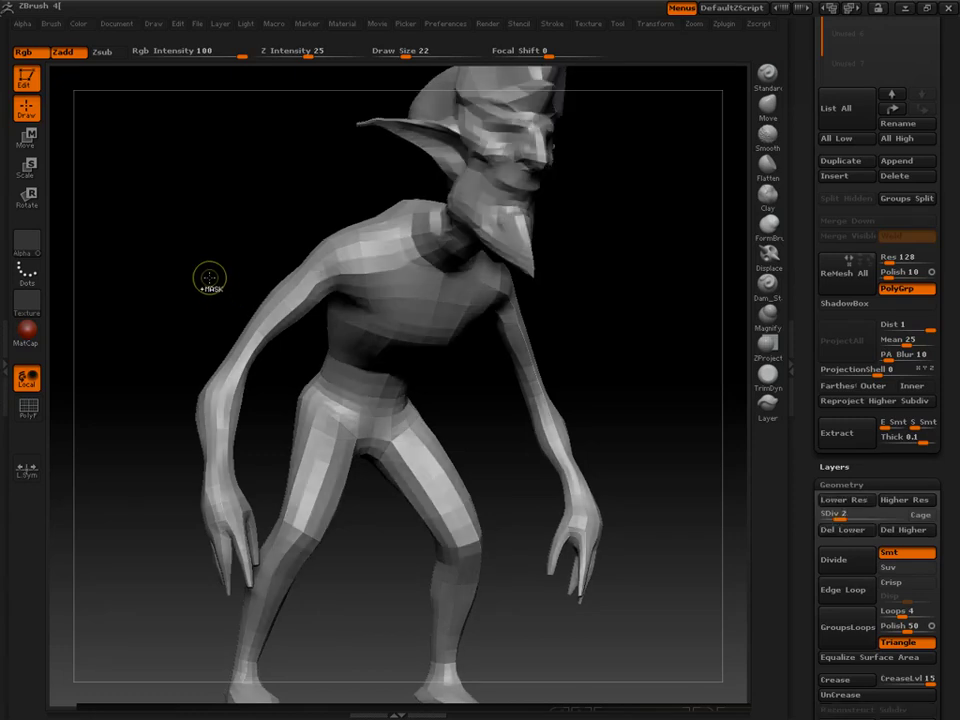
key(d)
key(d)
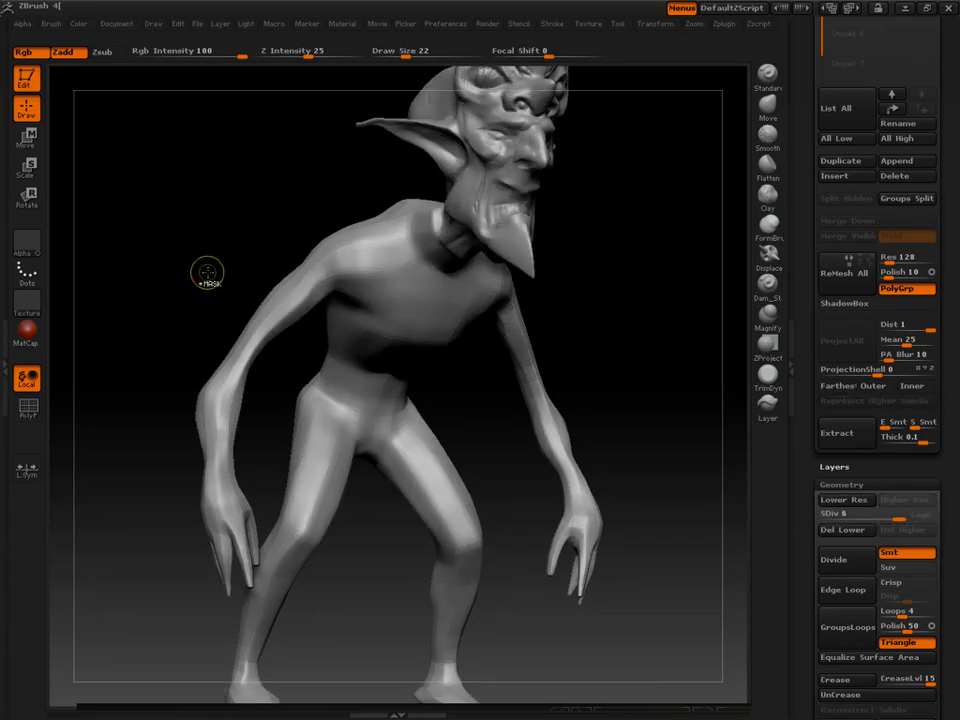
Step: Reframe the head and torso and check them once more at subdivision level 1 and level 6
alt+drag(226, 212, 205, 499)
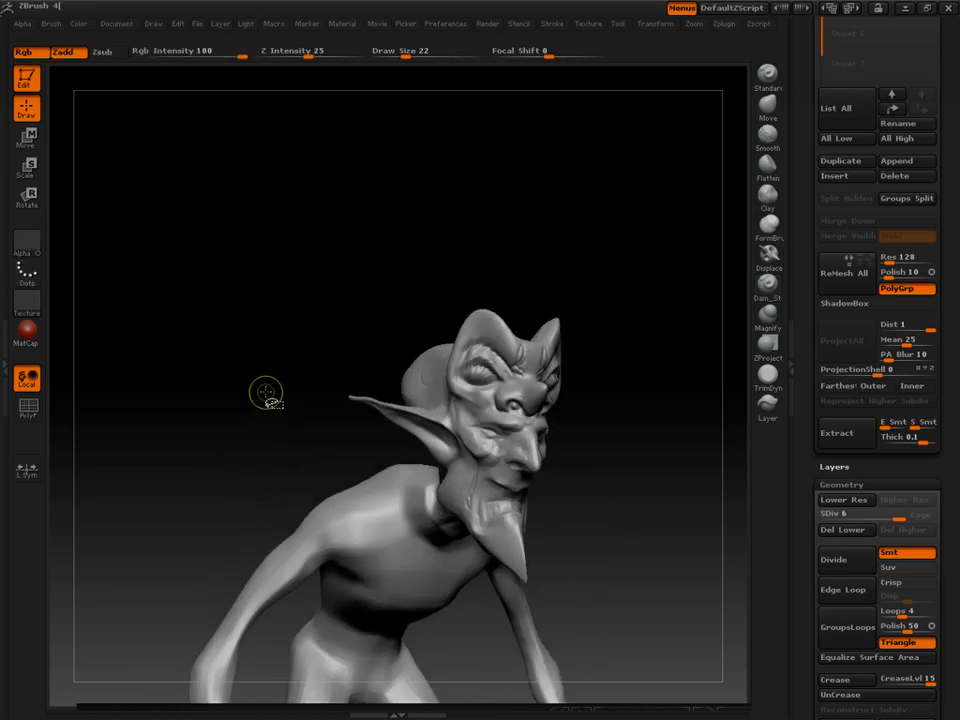
key(shift+d)
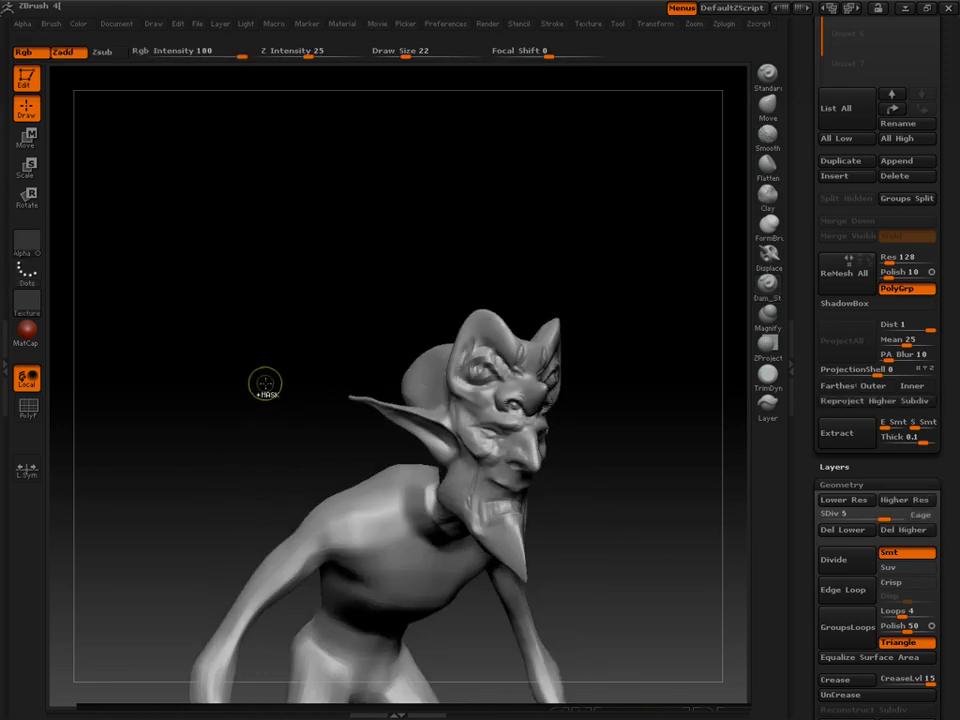
key(shift+d)
key(shift+d)
key(shift+d)
key(shift+d)
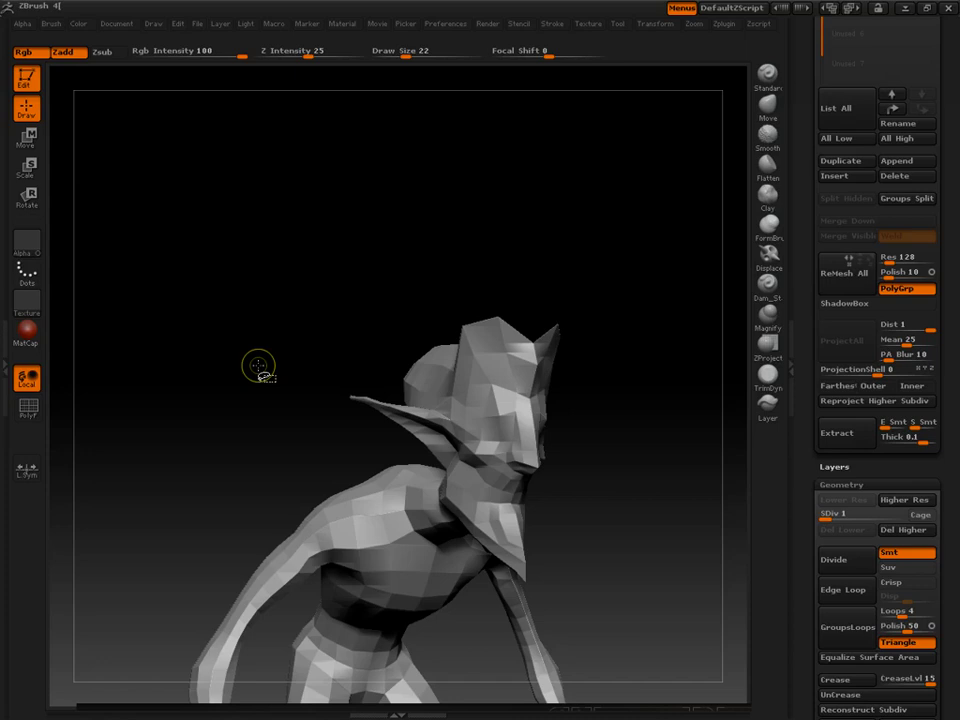
key(d)
key(d)
key(d)
key(d)
key(d)
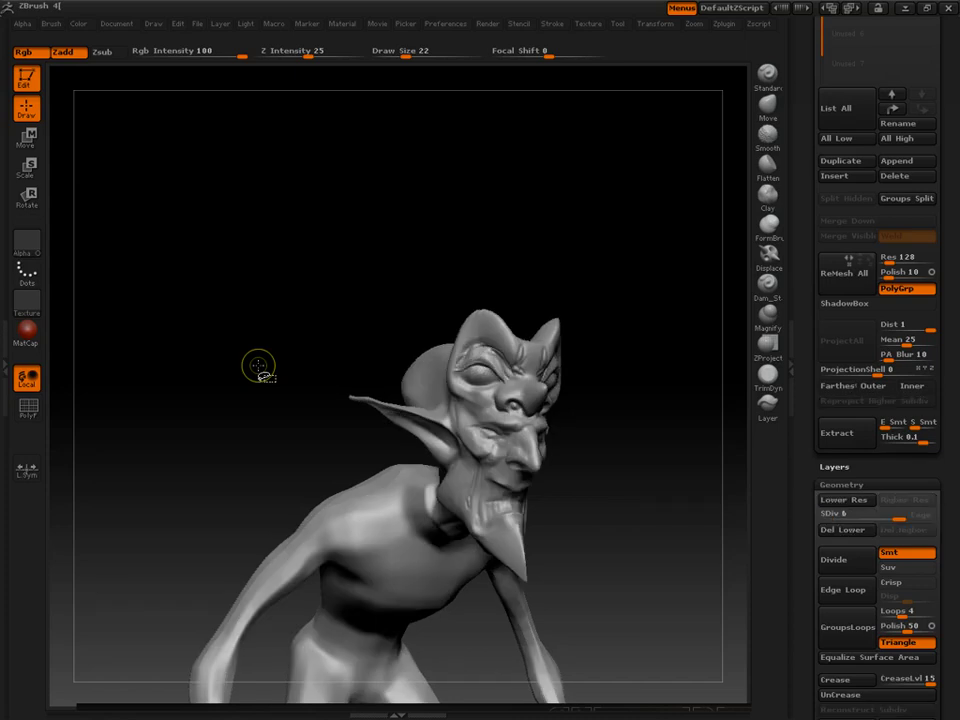
Step: Carve wrinkles beneath the eye and at its outer corner on the forehead face with Dam_Standard at draw size 22
mouse_move(258, 366)
mouse_down()
mouse_move(234, 309)
mouse_move(300, 420)
mouse_up()
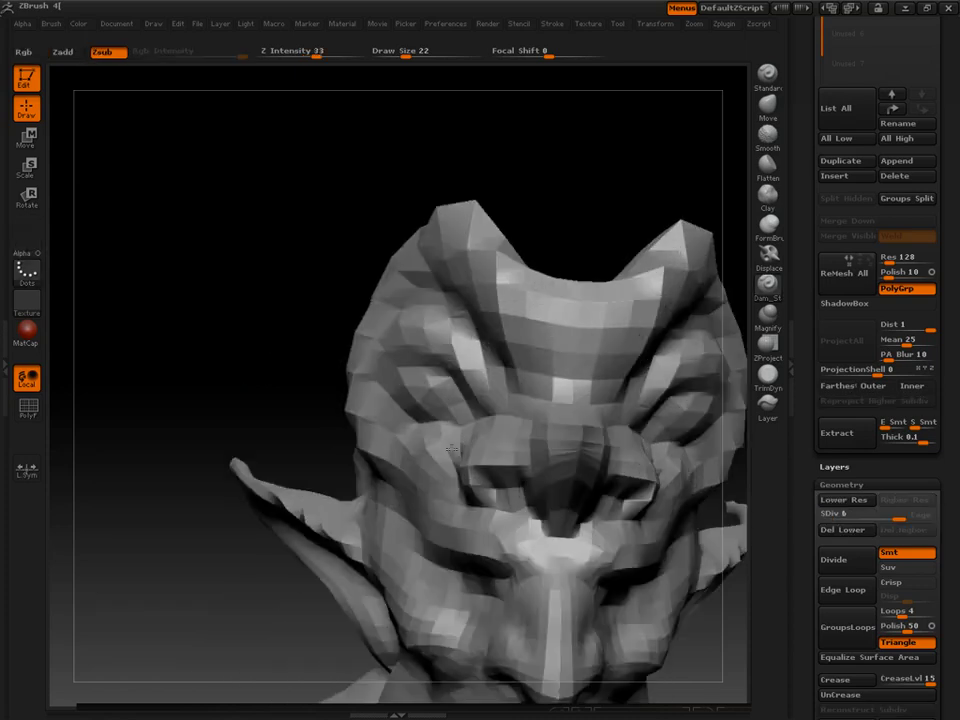
mouse_move(259, 304)
mouse_down()
mouse_move(516, 445)
mouse_move(524, 460)
mouse_move(488, 456)
mouse_move(472, 468)
mouse_up()
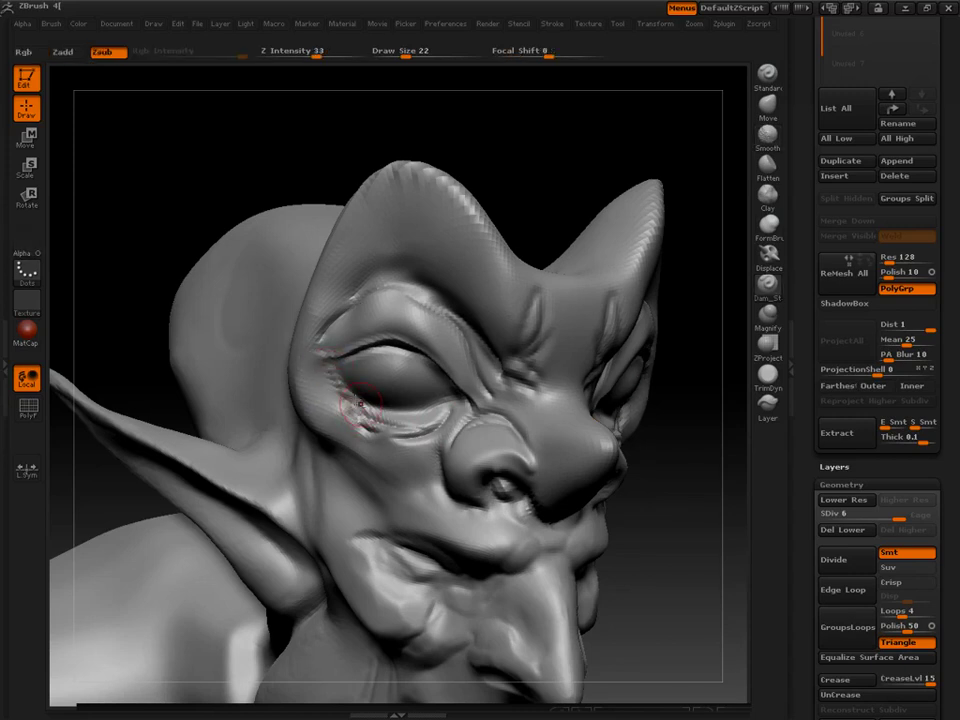
drag(360, 404, 374, 418)
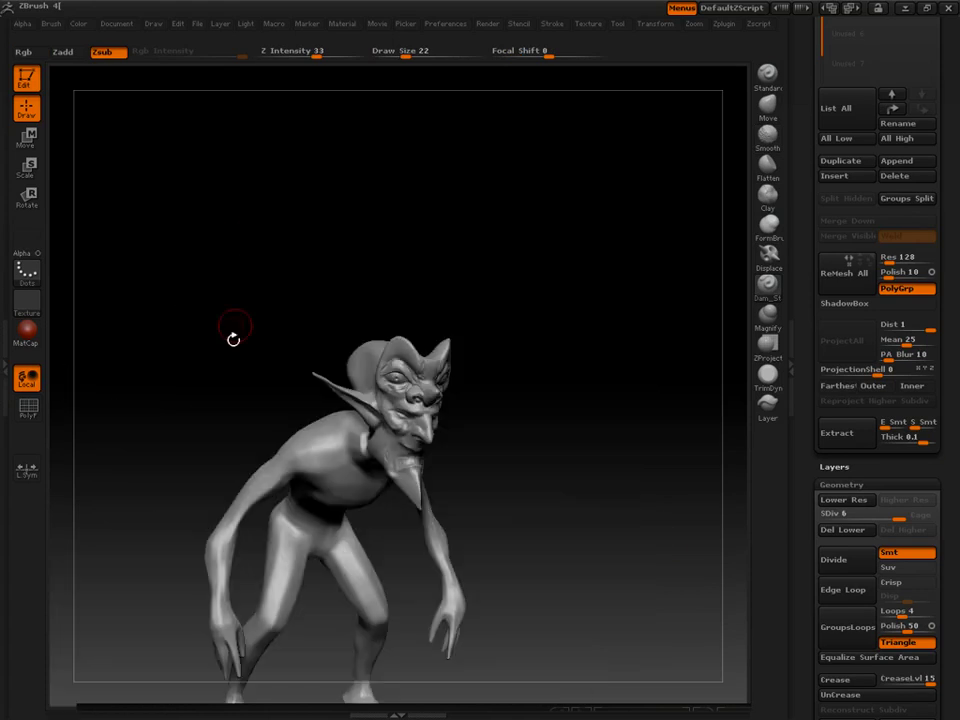
Step: Crumple the side of the goblin's cranium with the Crumple brush at draw size 78 and show the polyframe
drag(231, 336, 247, 409)
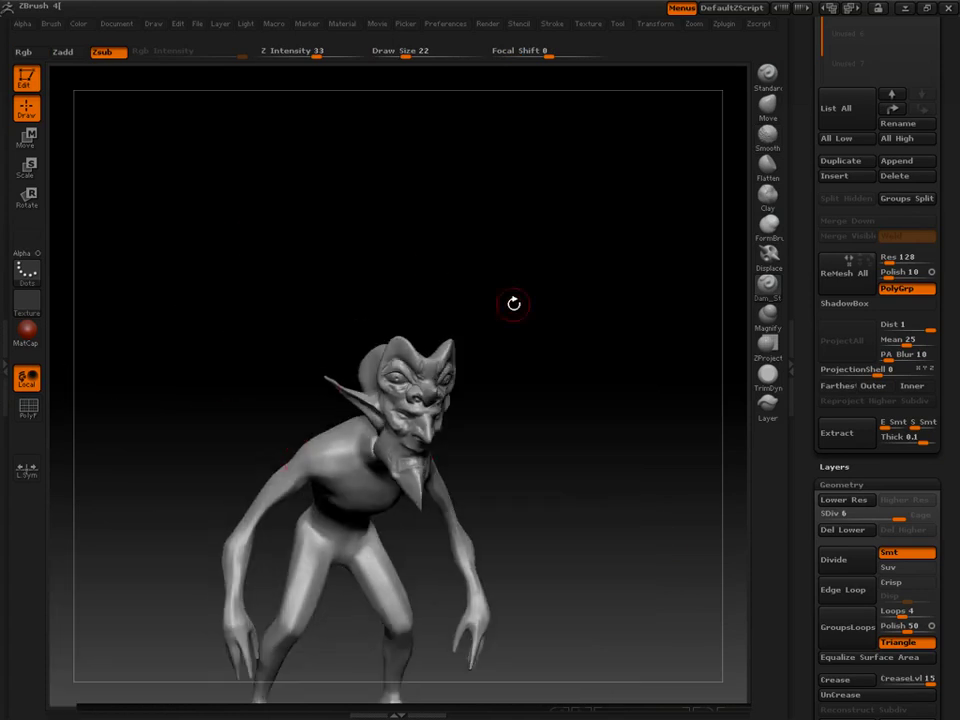
drag(513, 303, 553, 315)
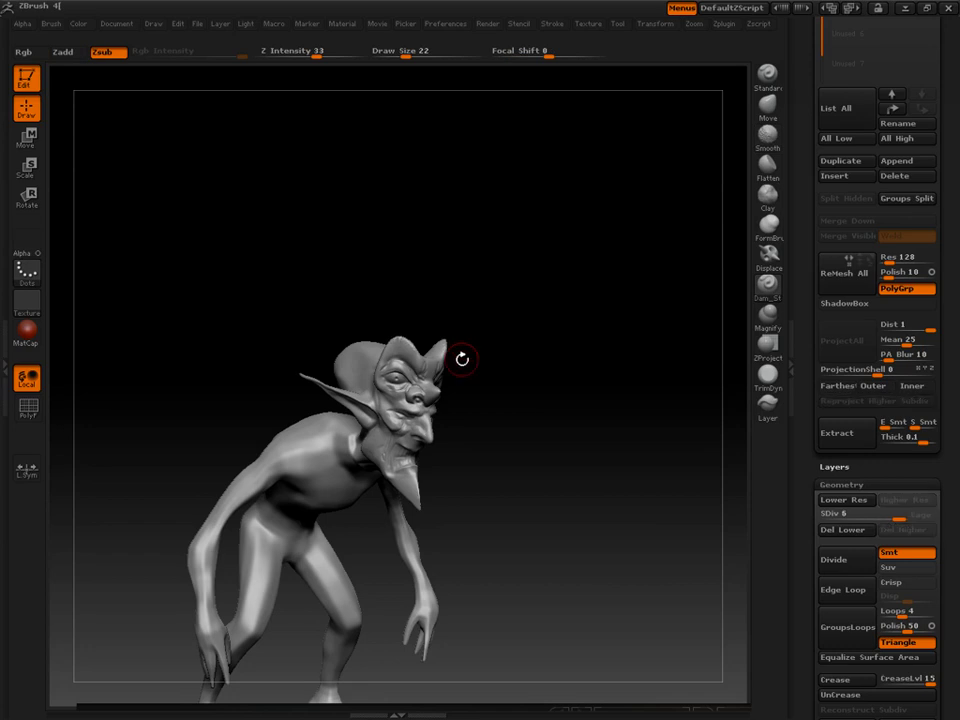
click(767, 255)
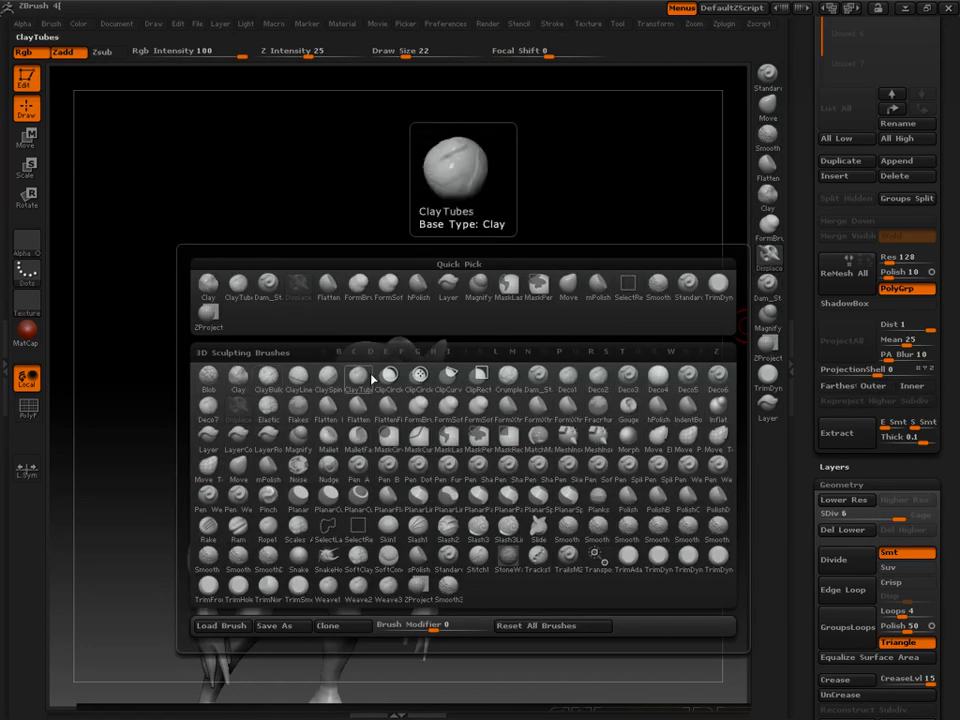
click(506, 375)
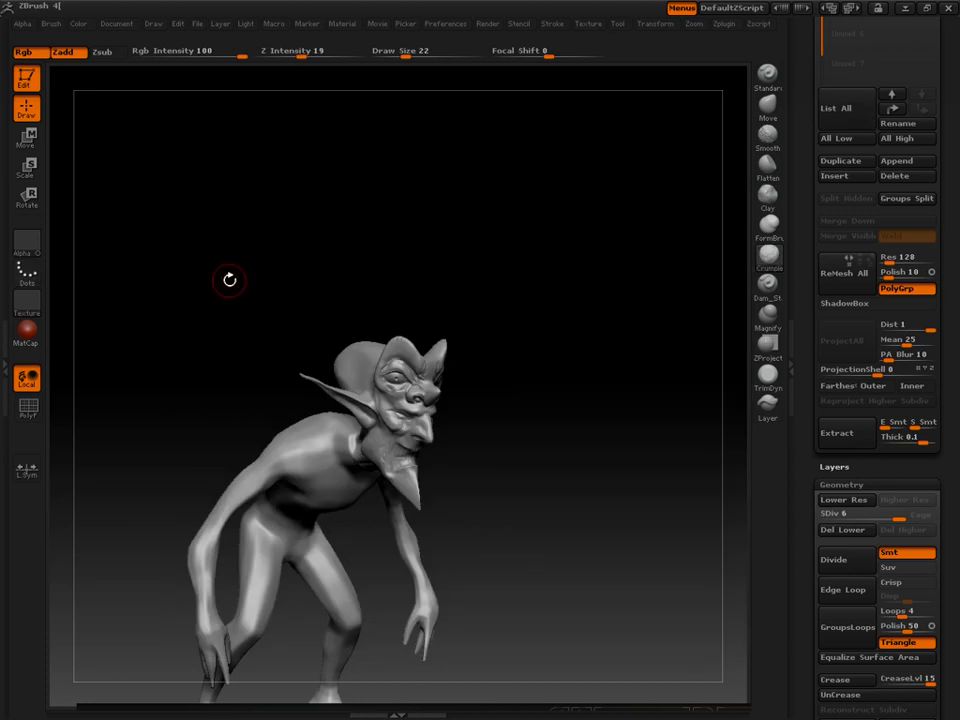
mouse_move(229, 280)
alt+mouse_down()
mouse_move(229, 328)
mouse_move(208, 244)
alt+mouse_up()
key(bracketright)
key(bracketright)
key(bracketright)
key(bracketright)
mouse_move(141, 189)
mouse_down()
mouse_move(180, 240)
mouse_move(200, 246)
mouse_move(208, 291)
mouse_up()
key(bracketright)
key(bracketright)
key(bracketright)
mouse_move(144, 245)
mouse_down()
mouse_move(104, 190)
mouse_move(132, 184)
mouse_move(204, 240)
mouse_up()
key(shift+f)
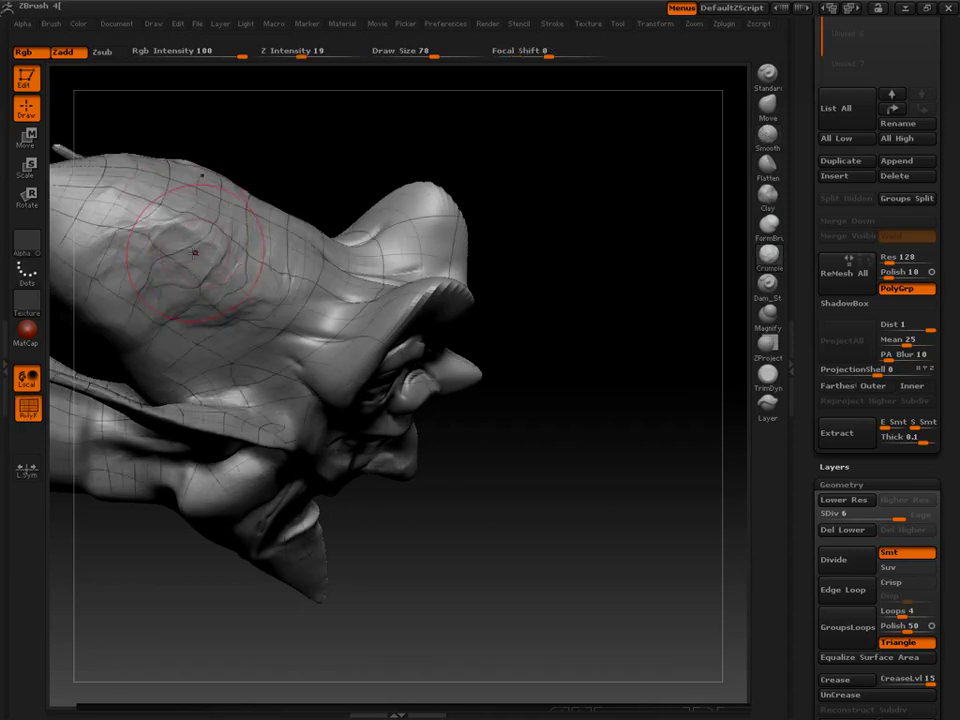
Step: Reduce the Crumple brush to draw size 62, hide the polyframe and add more creases across the cranium
drag(429, 456, 236, 279)
mouse_move(136, 225)
mouse_down()
mouse_move(205, 218)
mouse_move(100, 205)
mouse_move(198, 256)
mouse_move(168, 215)
mouse_up()
key(bracketleft)
key(bracketleft)
mouse_move(197, 289)
mouse_down()
mouse_move(182, 268)
mouse_move(240, 280)
mouse_move(192, 319)
mouse_up()
drag(150, 95, 396, 215)
key(shift+f)
mouse_move(412, 426)
mouse_down()
mouse_move(492, 352)
mouse_move(284, 323)
mouse_up()
drag(224, 192, 236, 290)
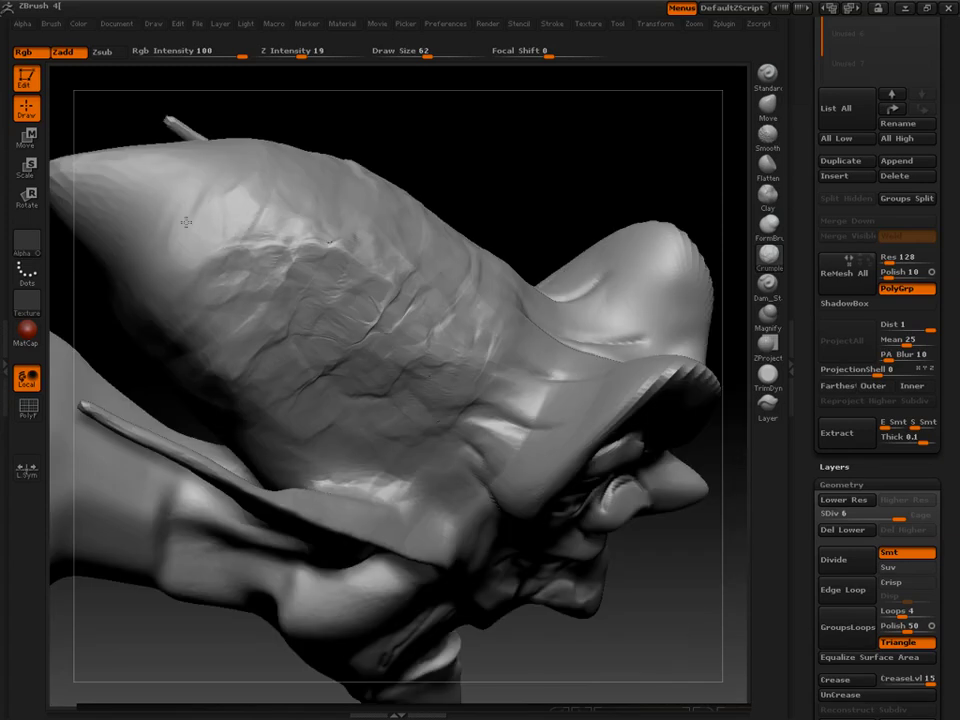
mouse_move(195, 168)
mouse_down()
mouse_move(172, 206)
mouse_move(271, 250)
mouse_up()
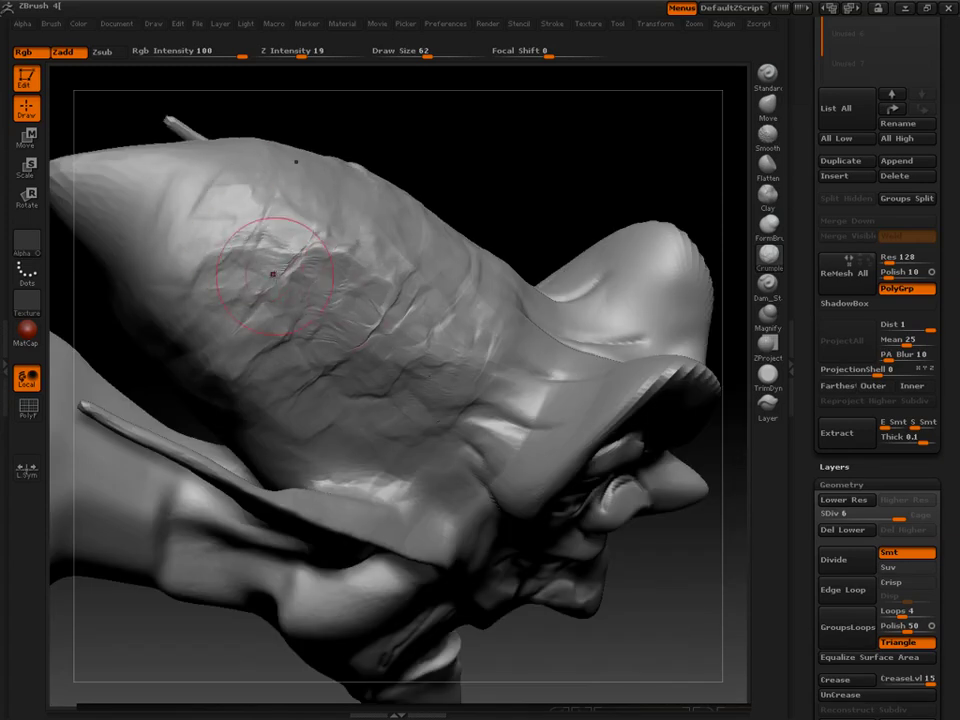
Step: Choose another sculpting brush, build swirling folds on the side of the cranium at draw size 62, and show the polyframe
click(768, 347)
key(b)
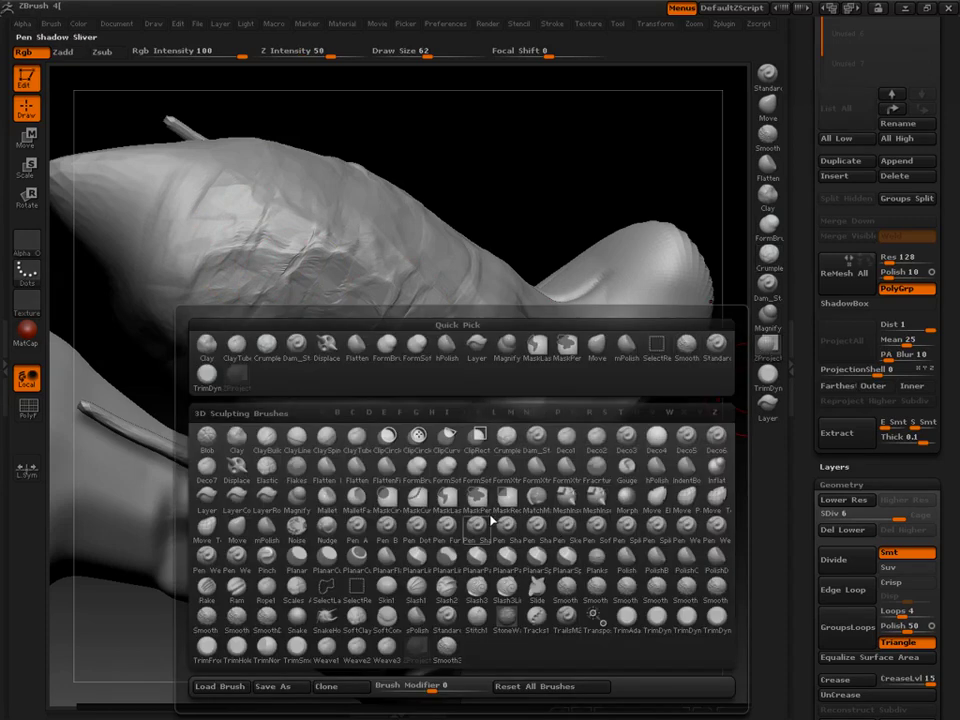
click(357, 398)
mouse_move(356, 328)
mouse_down()
mouse_move(338, 288)
mouse_move(294, 362)
mouse_move(217, 287)
mouse_move(328, 304)
mouse_move(424, 386)
mouse_move(350, 385)
mouse_up()
key(shift+f)
mouse_move(634, 598)
alt+mouse_down()
mouse_move(508, 356)
mouse_move(311, 154)
mouse_move(193, 206)
mouse_move(248, 356)
alt+mouse_up()
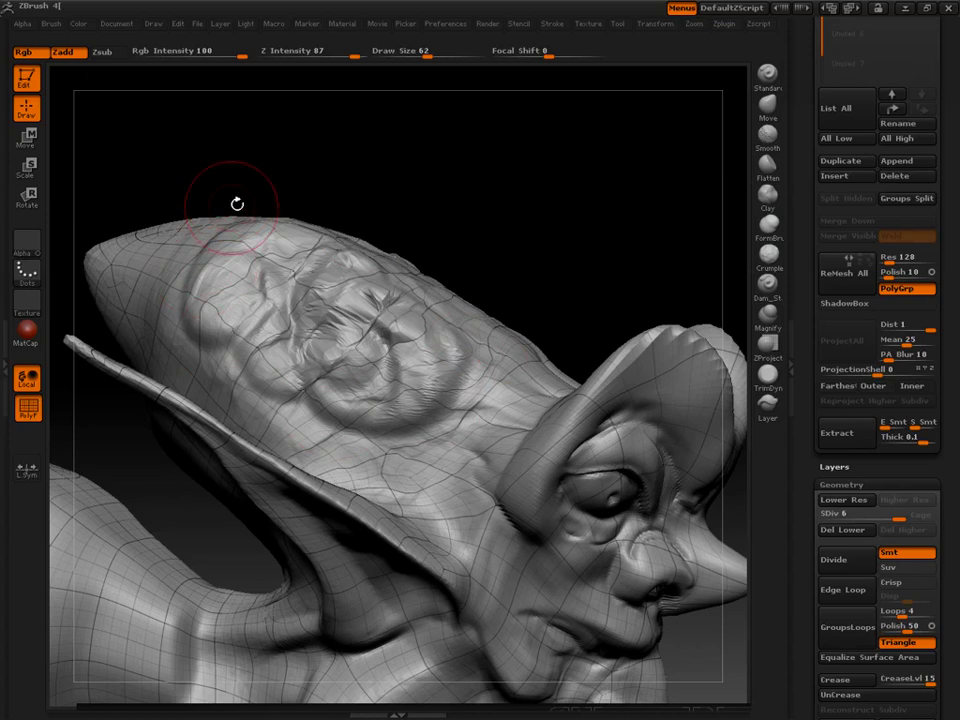
Step: Lower the mesh to subdivision level 1 and reproject its higher subdivision levels
key(shift)
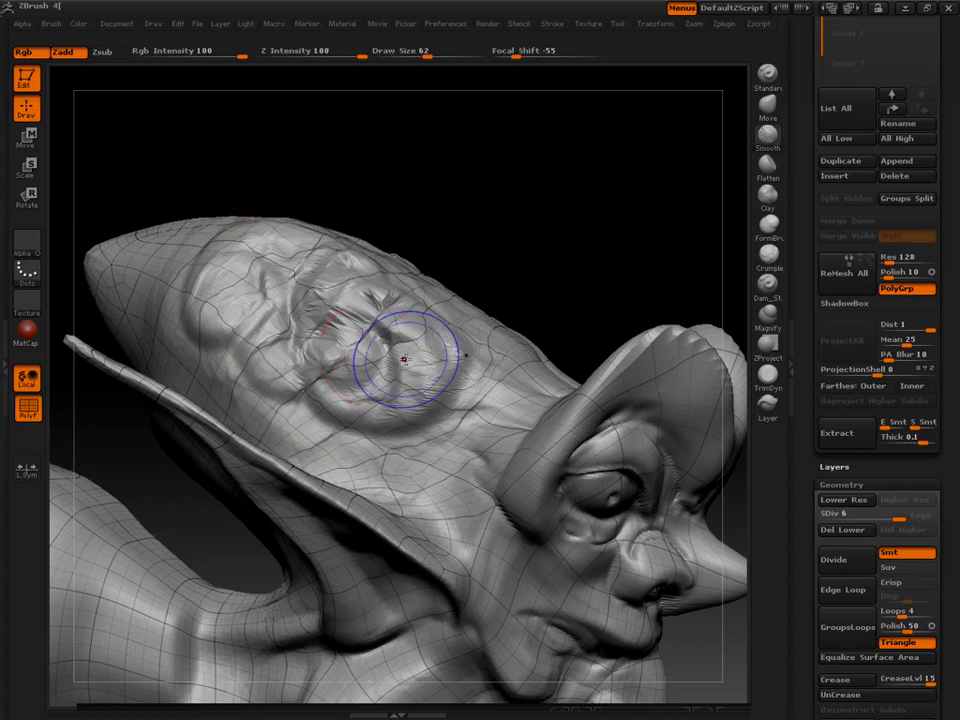
key(shift+d)
key(shift+d)
key(shift+d)
key(shift+d)
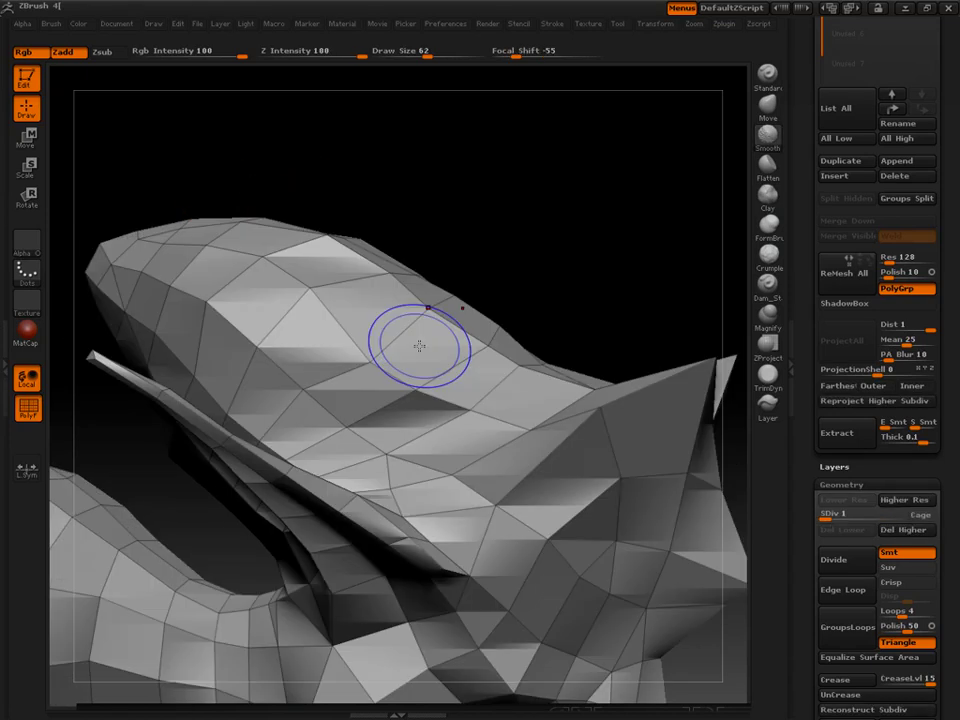
key(shift+d)
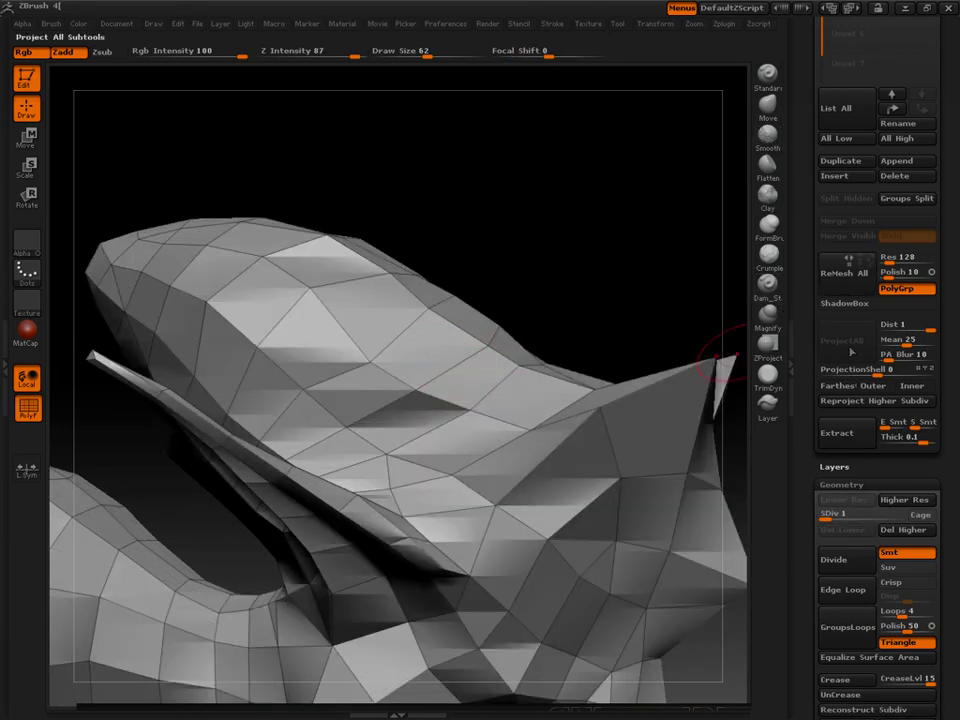
click(829, 400)
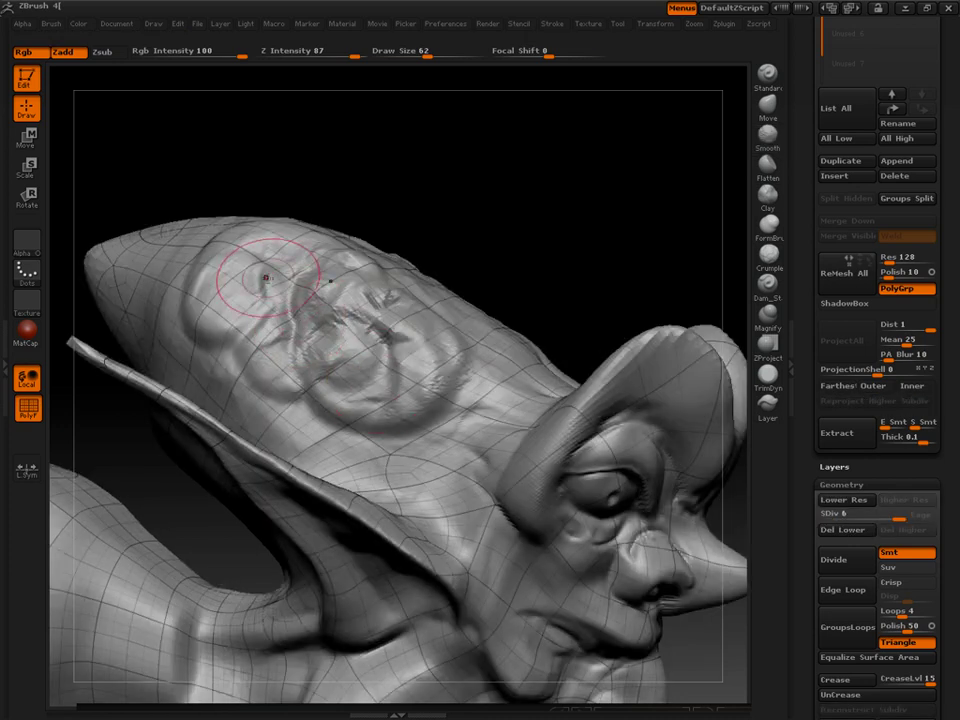
Step: Hide the polyframe, reorient the head and lower the mesh to subdivision level 3
key(shift+f)
mouse_move(182, 195)
mouse_down()
mouse_move(171, 194)
mouse_move(171, 222)
mouse_up()
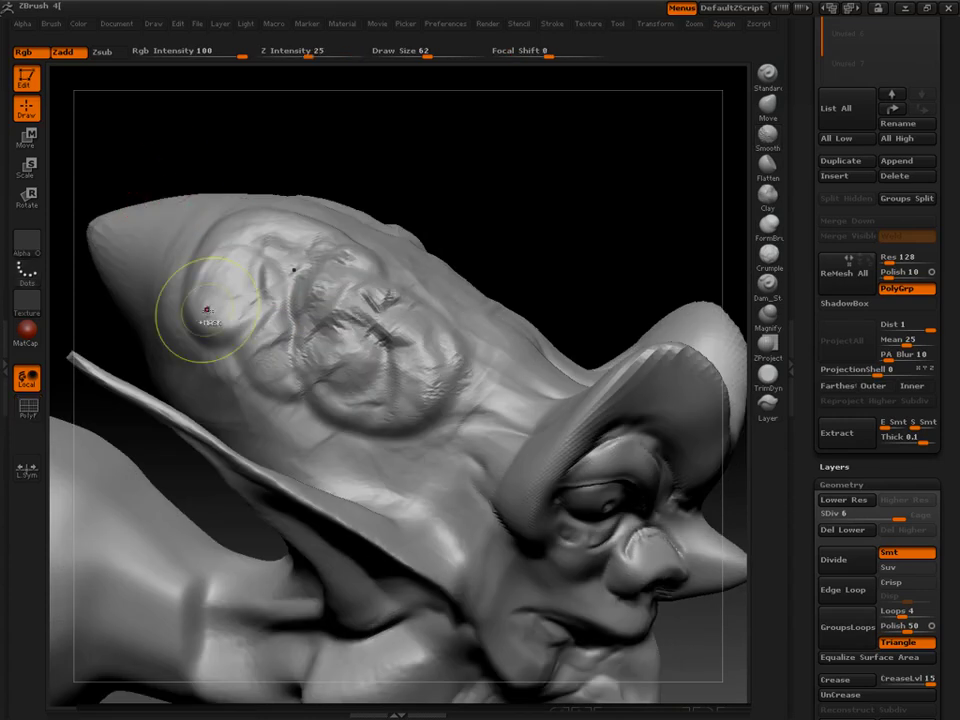
key(shift+d)
key(shift+d)
key(shift+d)
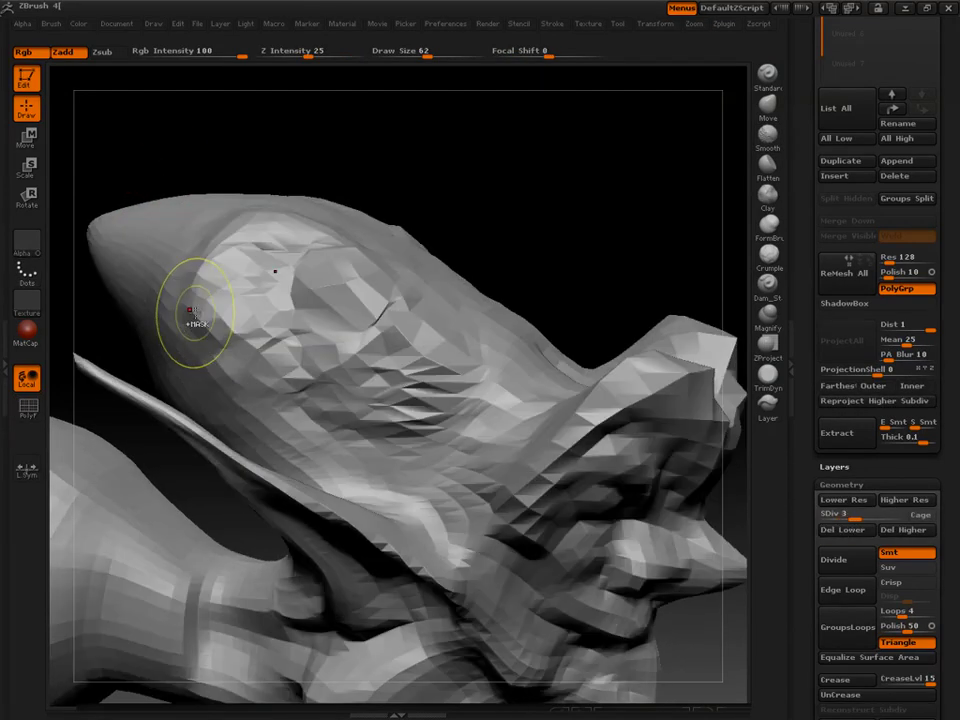
Step: Raise the mesh to subdivision level 6 and show the polyframe over the head
key(d)
key(d)
key(d)
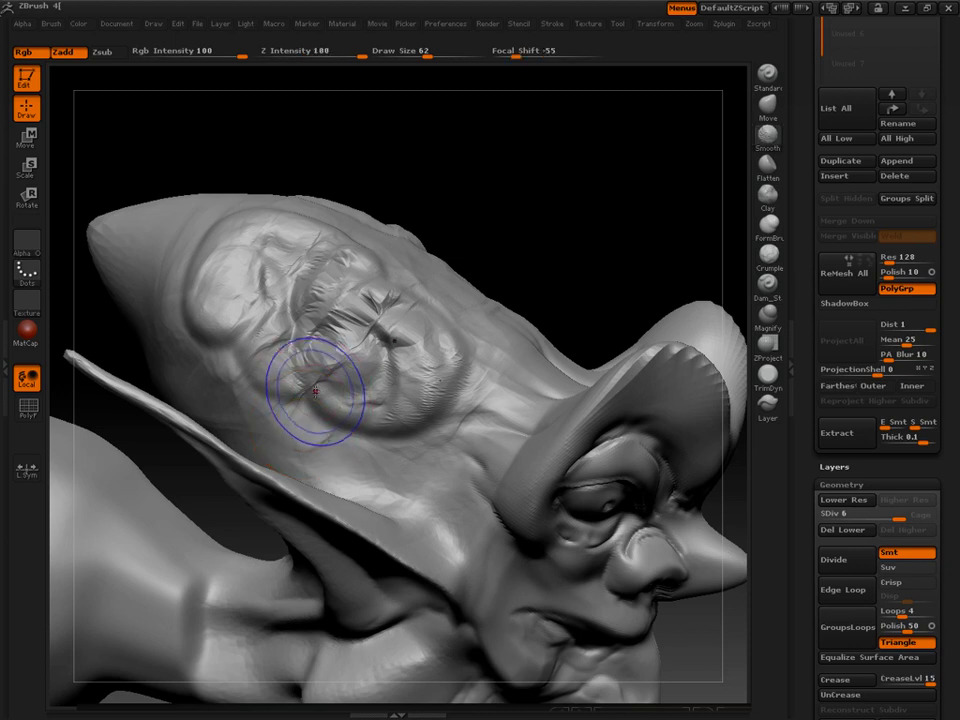
key(shift+f)
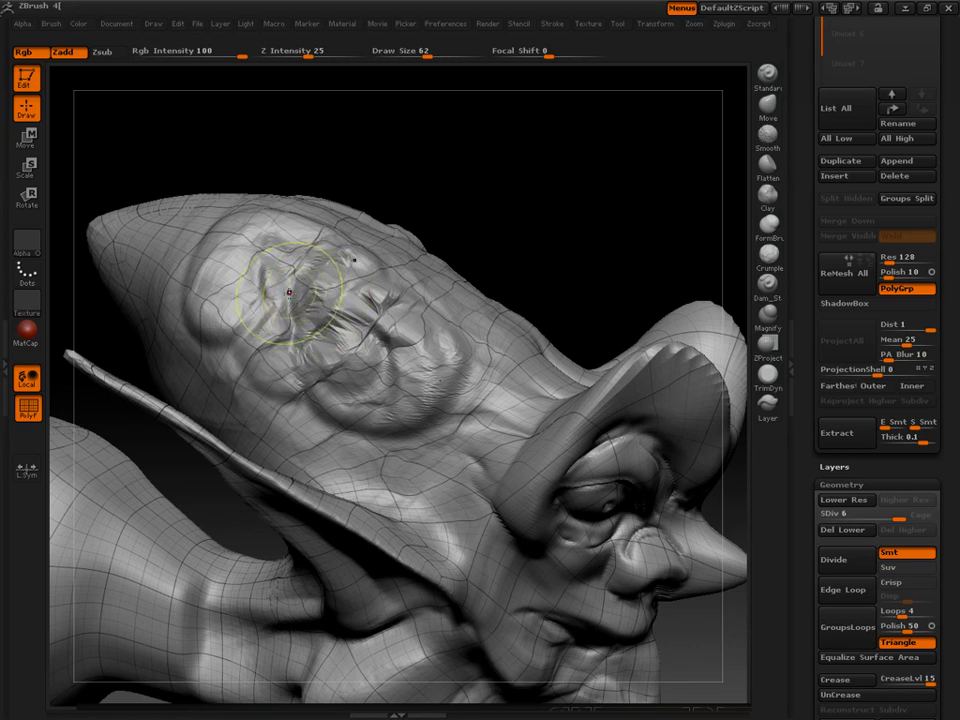
Step: Lower the mesh to subdivision level 1 and reproject its higher subdivision levels
drag(585, 193, 573, 190)
key(shift+d)
key(shift+d)
key(shift+d)
key(shift+d)
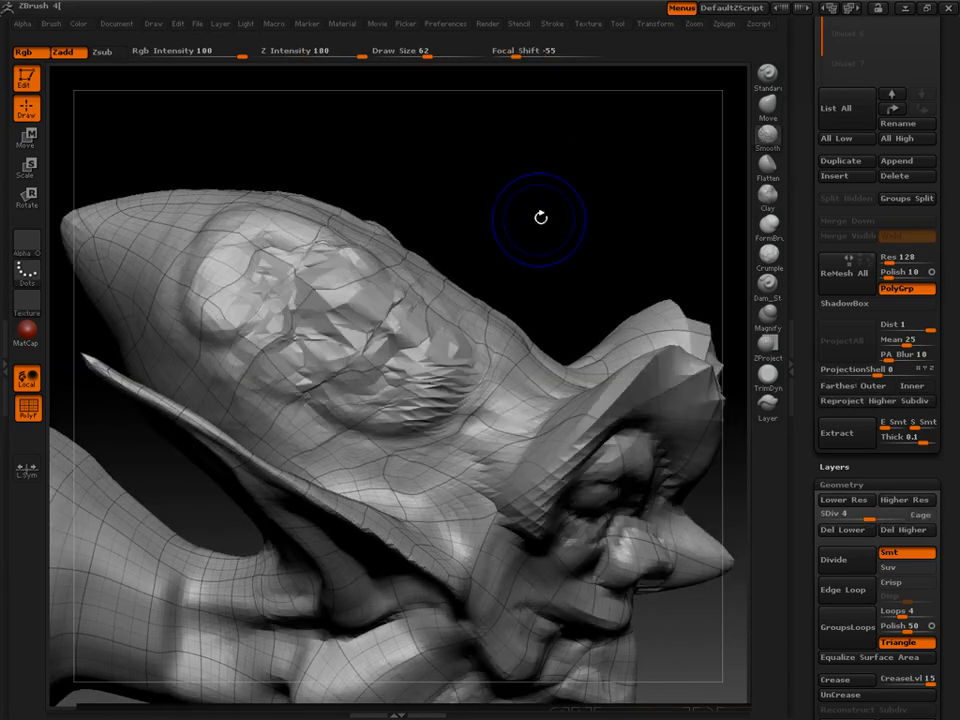
key(shift+d)
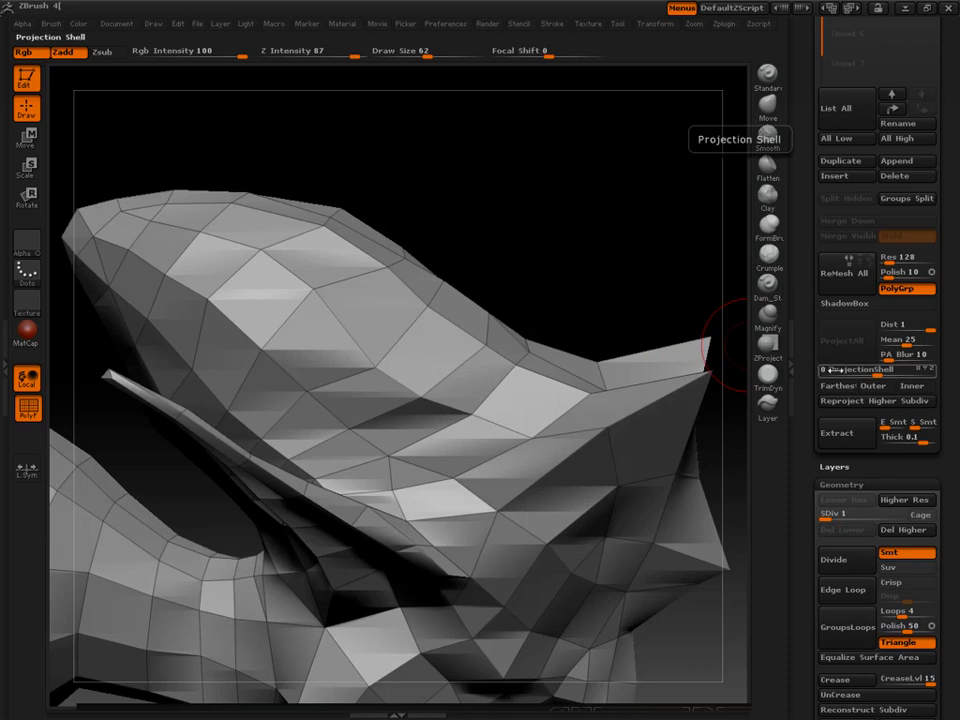
click(828, 401)
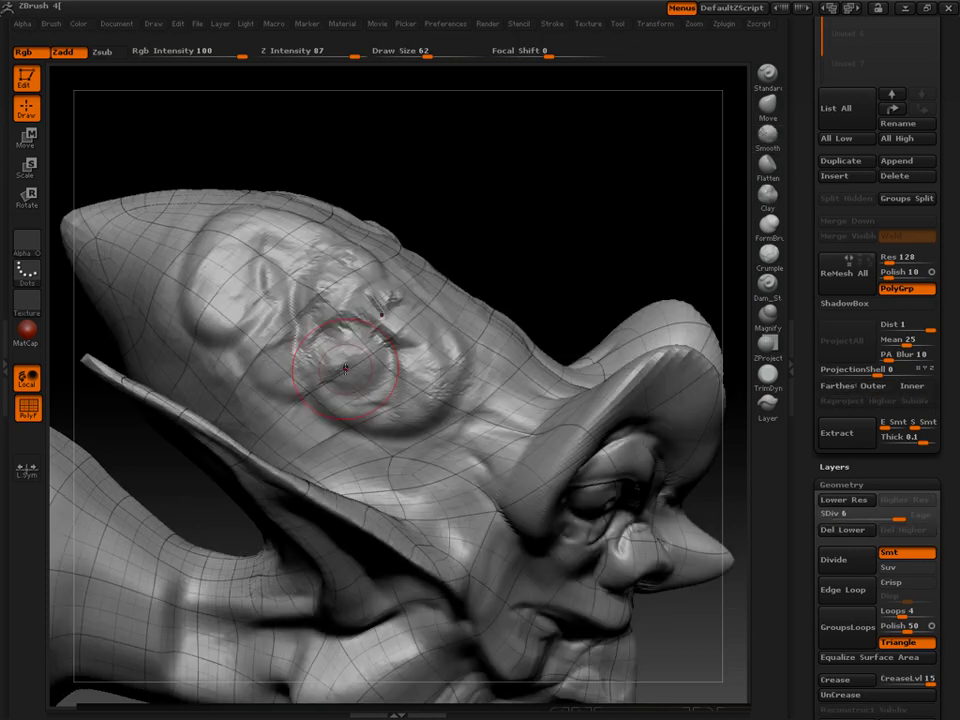
Step: Hide the polyframe and carve large letters across the side of the cranium with the Dam_Standard brush at draw size 30
drag(450, 203, 447, 206)
key(shift+f)
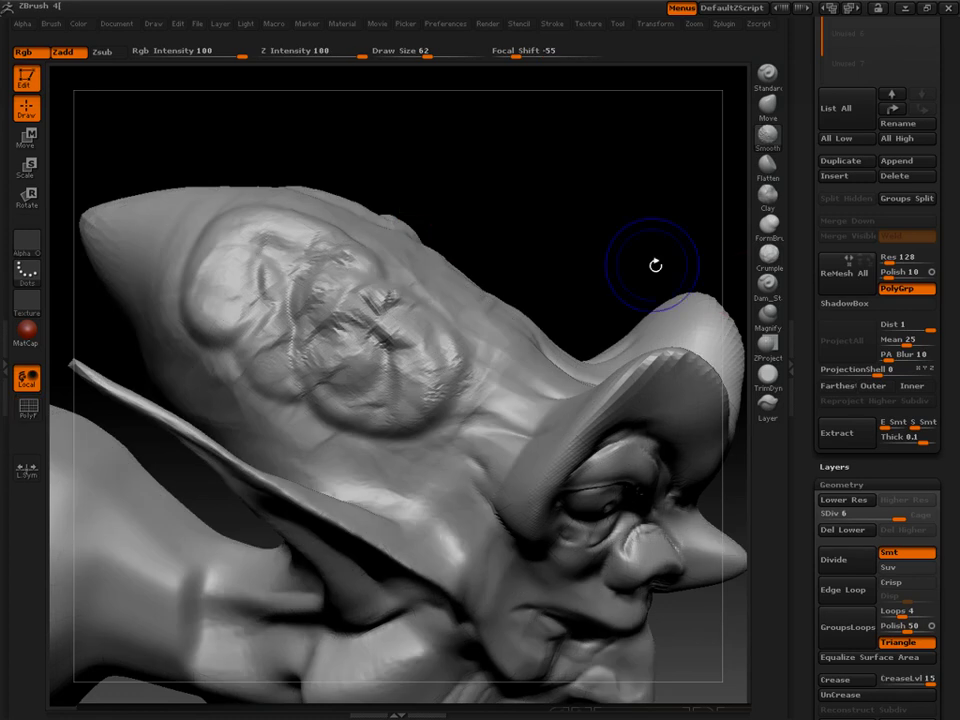
click(768, 283)
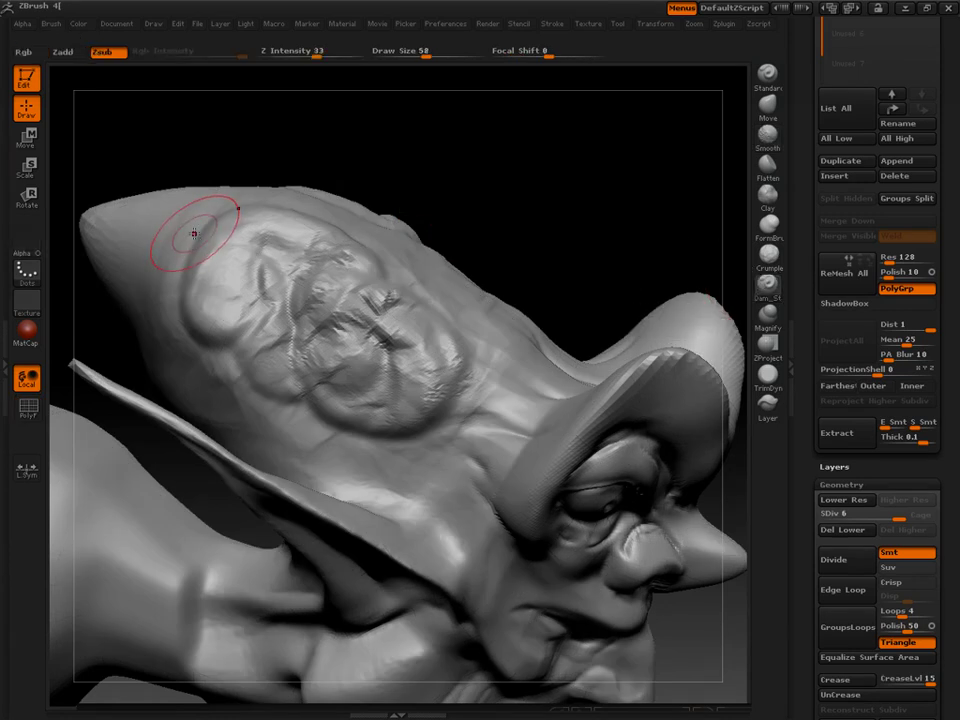
key([)
key([)
key([)
mouse_move(201, 197)
mouse_down()
mouse_move(153, 270)
mouse_move(180, 273)
mouse_up()
mouse_move(253, 215)
mouse_down()
mouse_move(244, 309)
mouse_move(288, 331)
mouse_move(354, 303)
mouse_move(372, 318)
mouse_move(366, 414)
mouse_up()
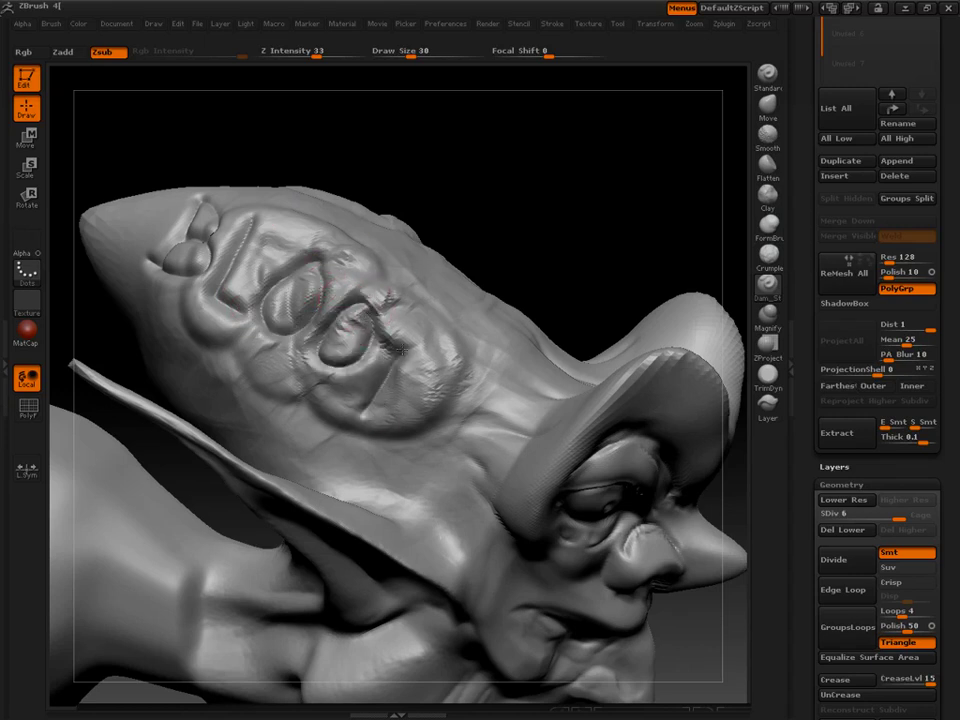
Step: Complete the last carved letter and engrave an exclamation mark at the end of the lettering
drag(396, 346, 398, 375)
drag(470, 354, 438, 395)
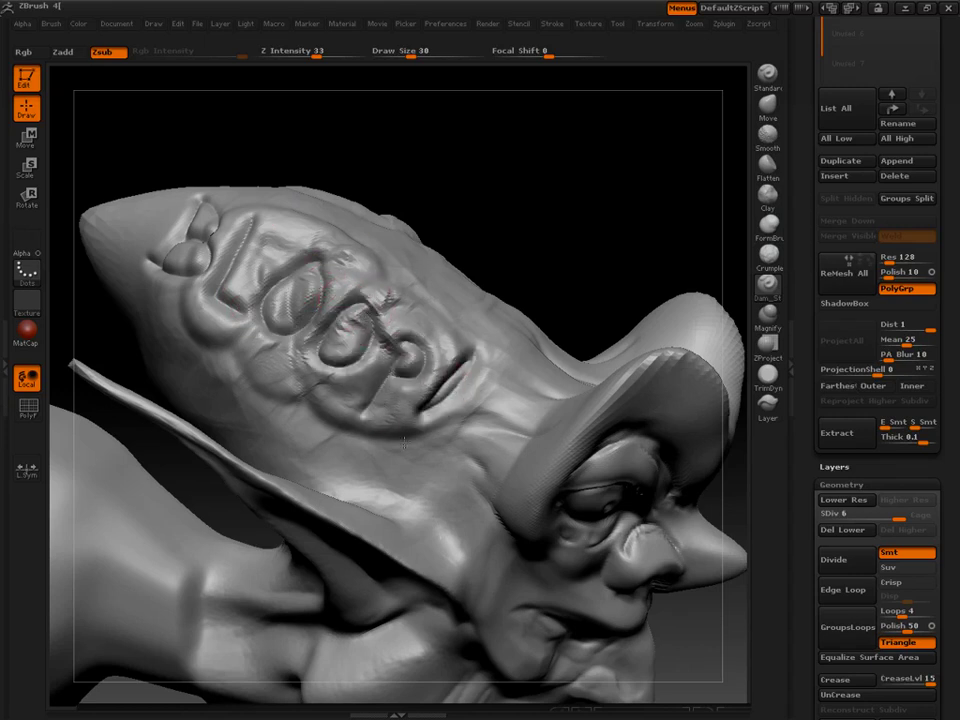
drag(474, 355, 425, 413)
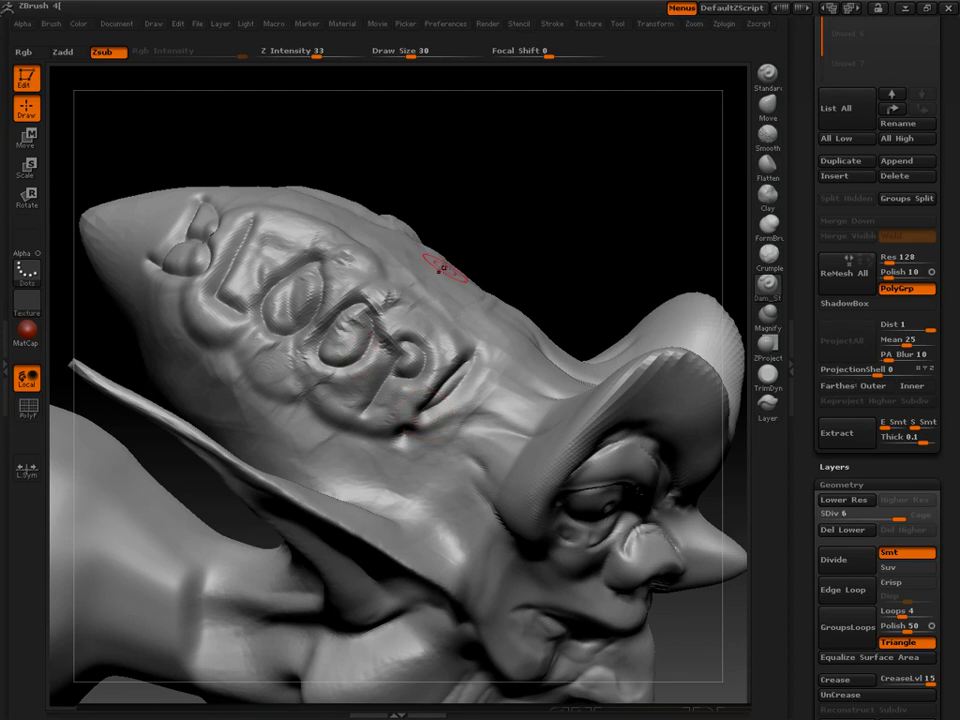